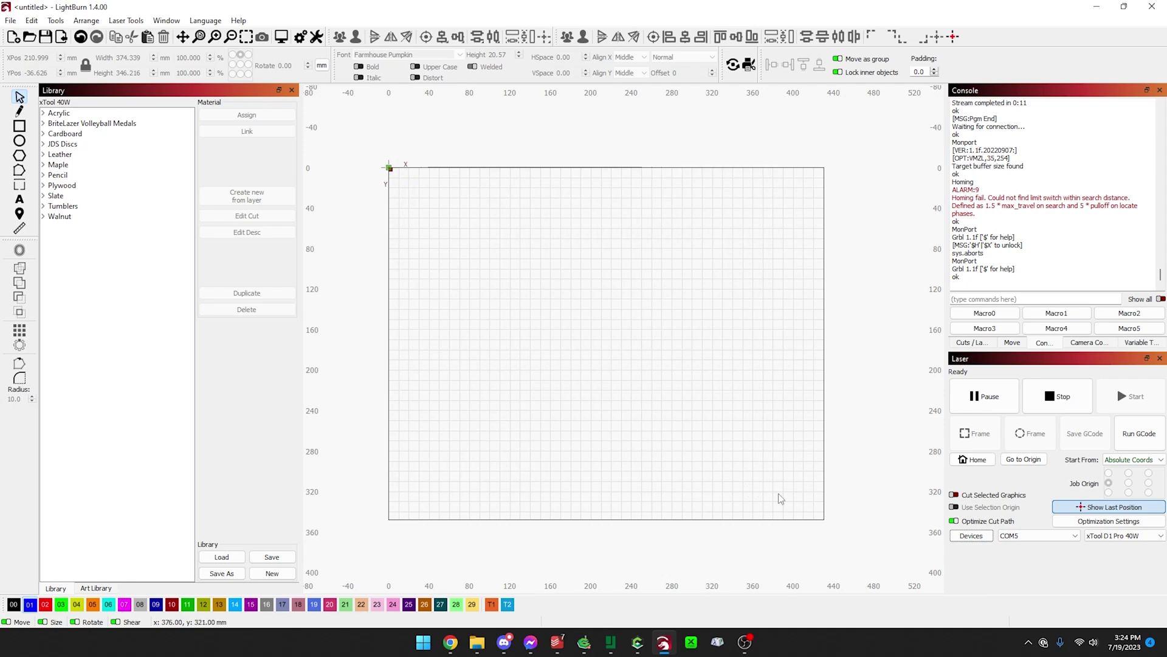
Disconnect the laser from its port and scan for attached lasers with Find My Laser
left_click(1010, 536)
left_click(1013, 545)
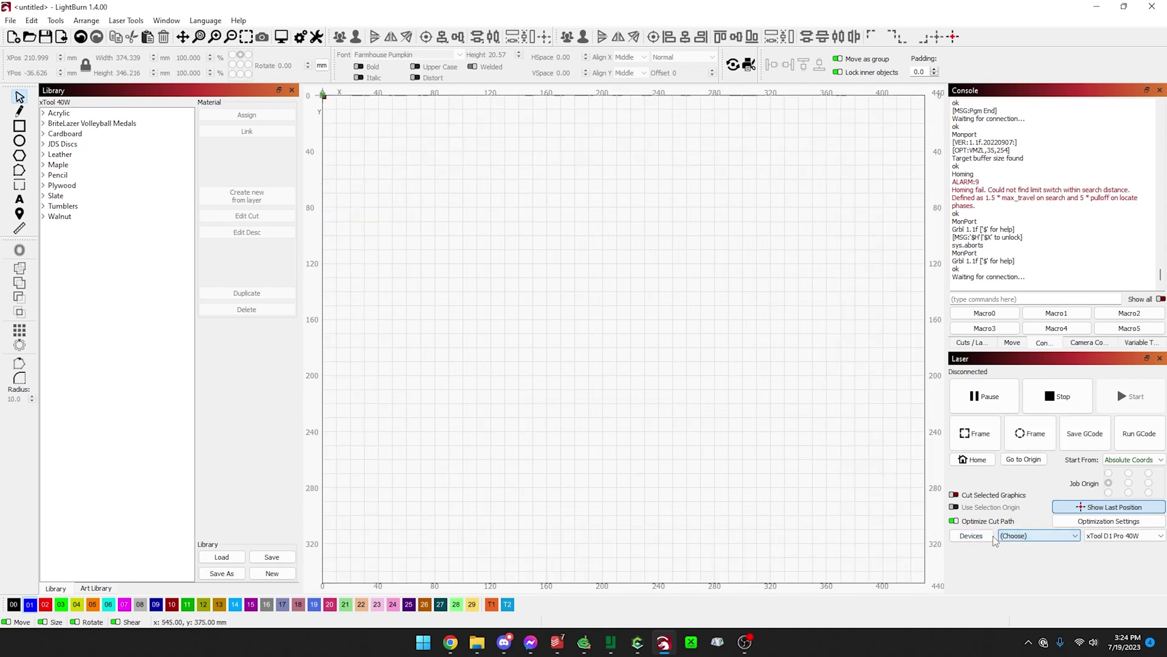
left_click(972, 537)
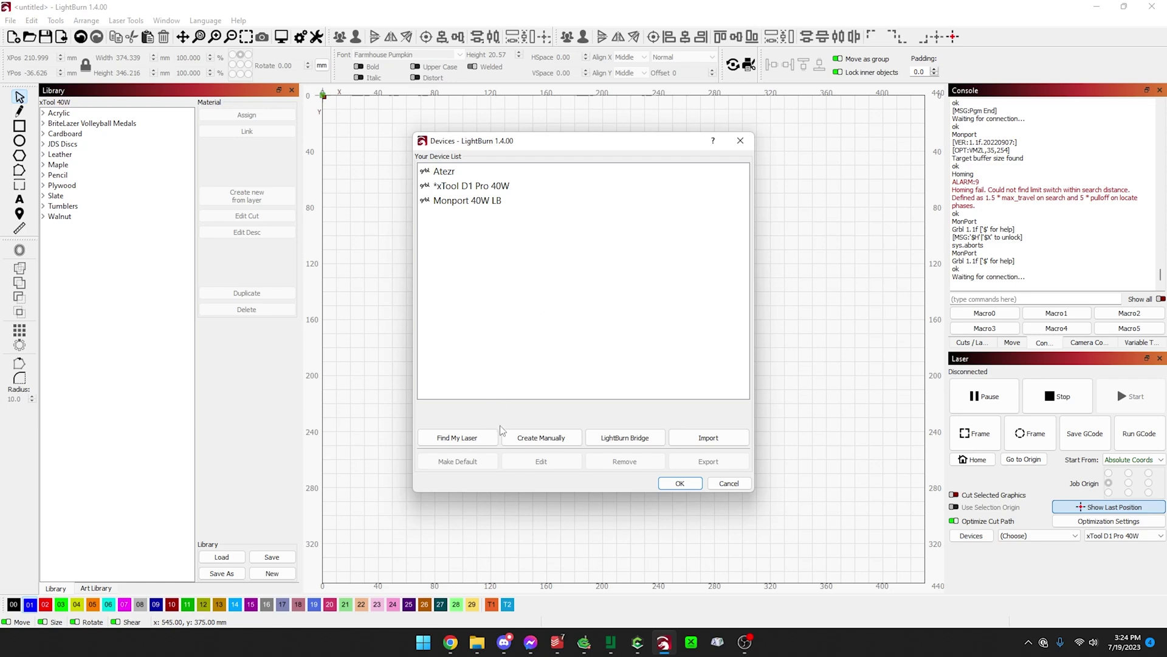
left_click(480, 437)
left_click(740, 425)
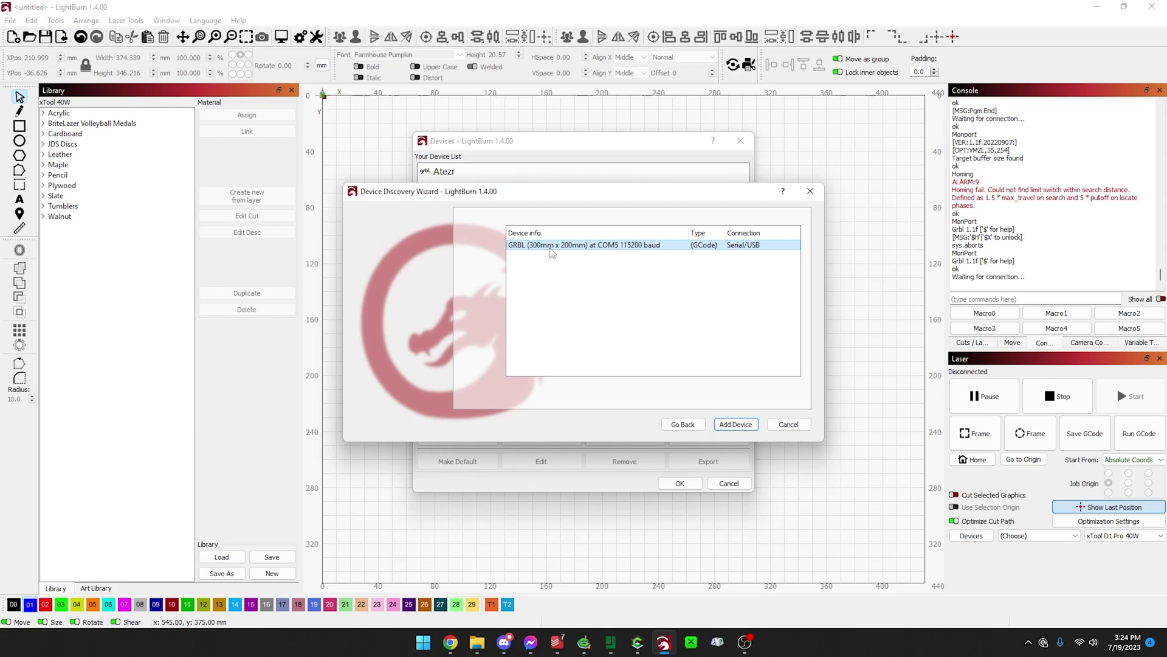
Add the found GRBL laser as 'Monport K40 Lightburn', 300 × 200 mm, rear-left origin
left_click(729, 424)
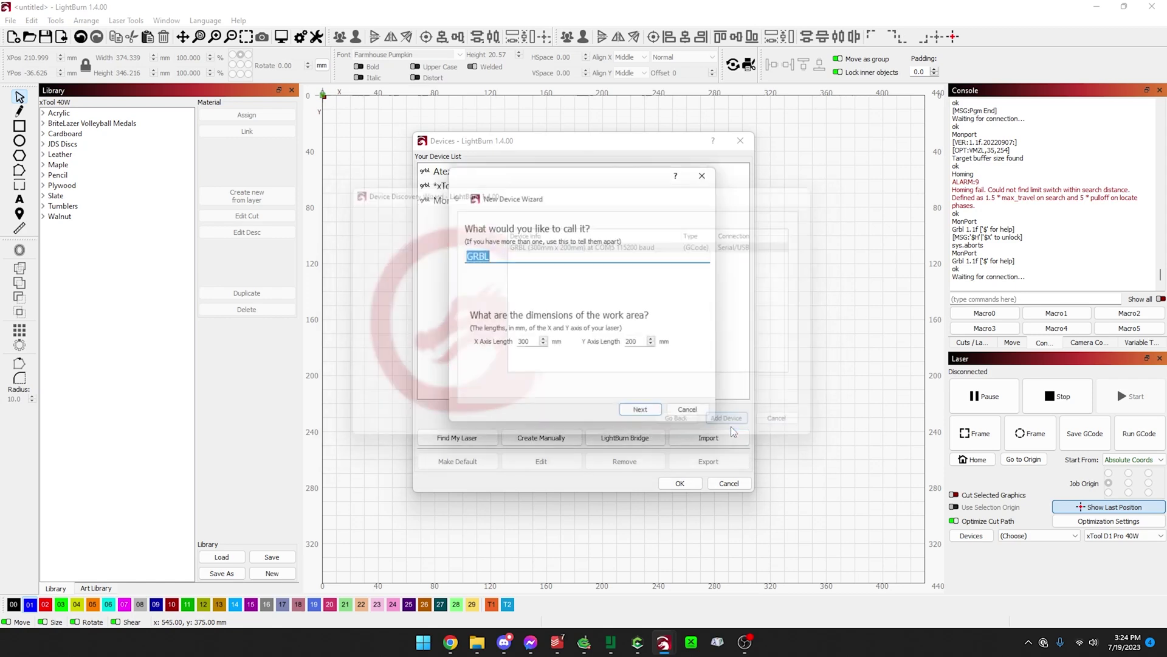
type("Monport K40 Lightburn")
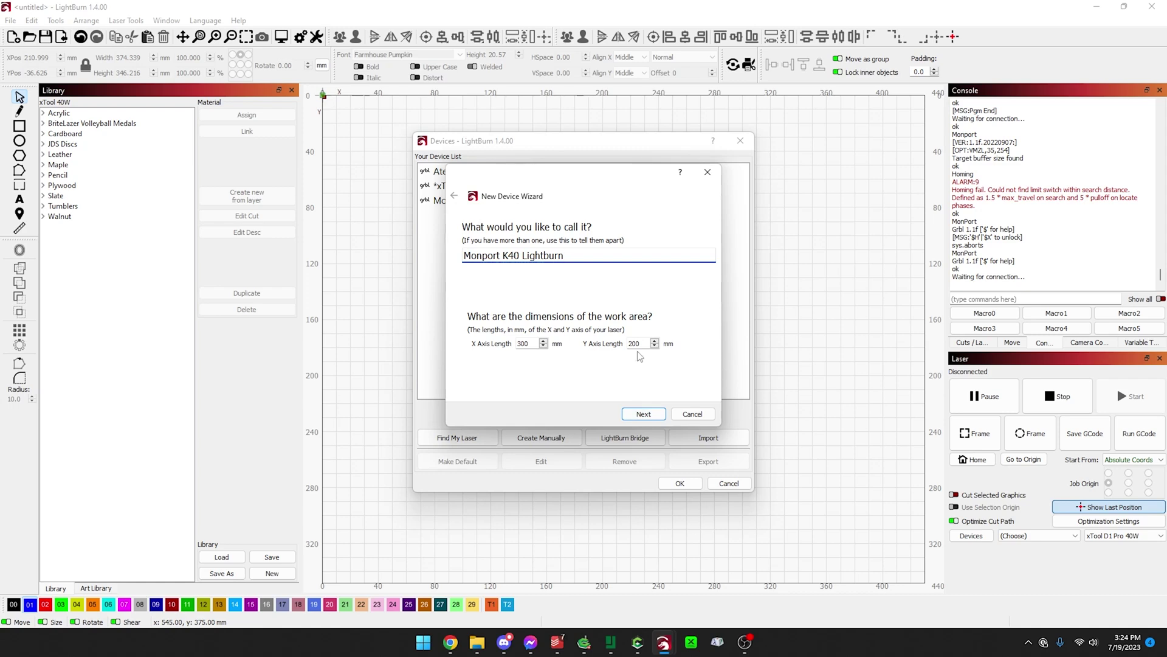
left_click(644, 415)
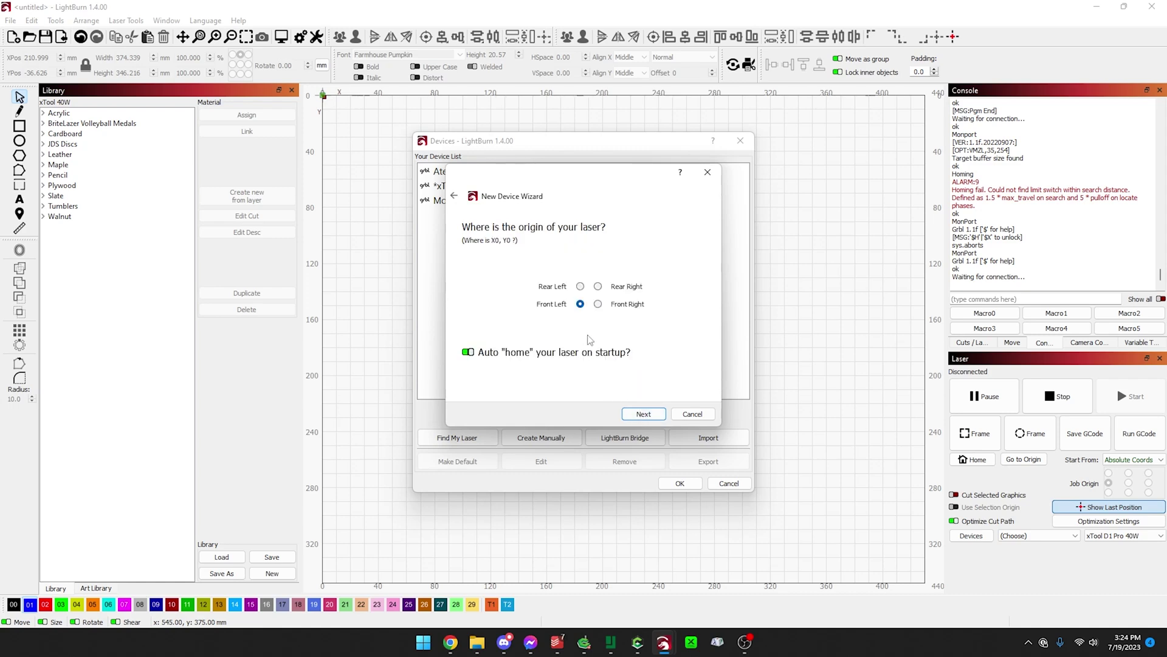
left_click(644, 415)
Finish the new device, then remove the old Monport 40W LB device and close the list
left_click(643, 414)
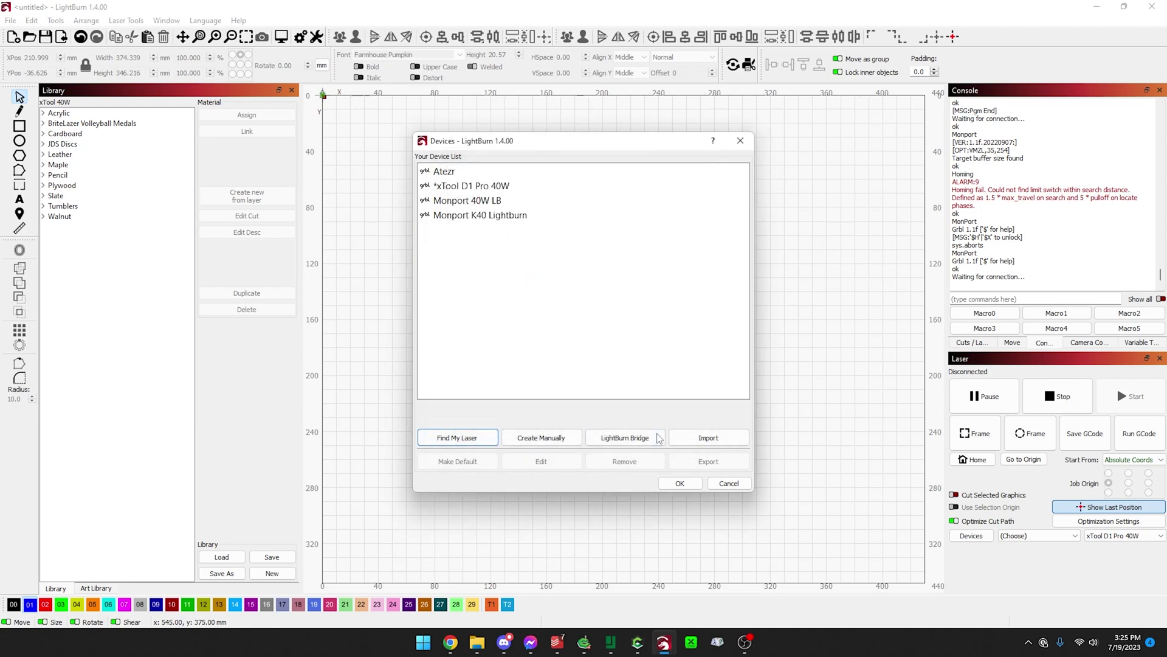
left_click(490, 203)
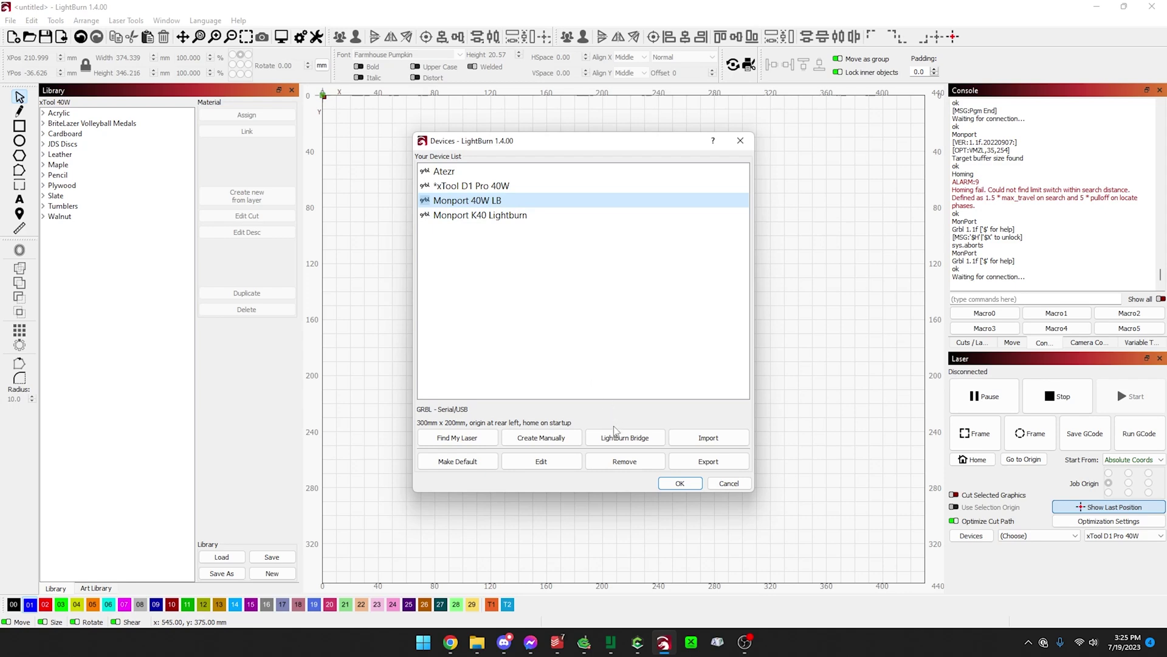
left_click(625, 460)
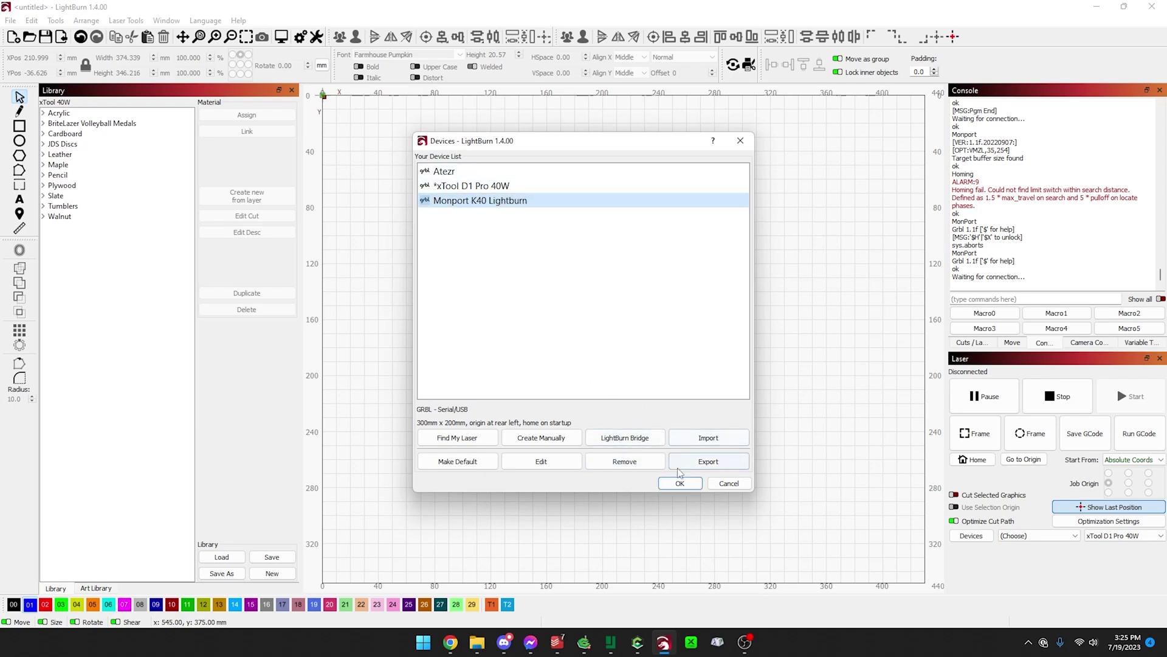
left_click(679, 482)
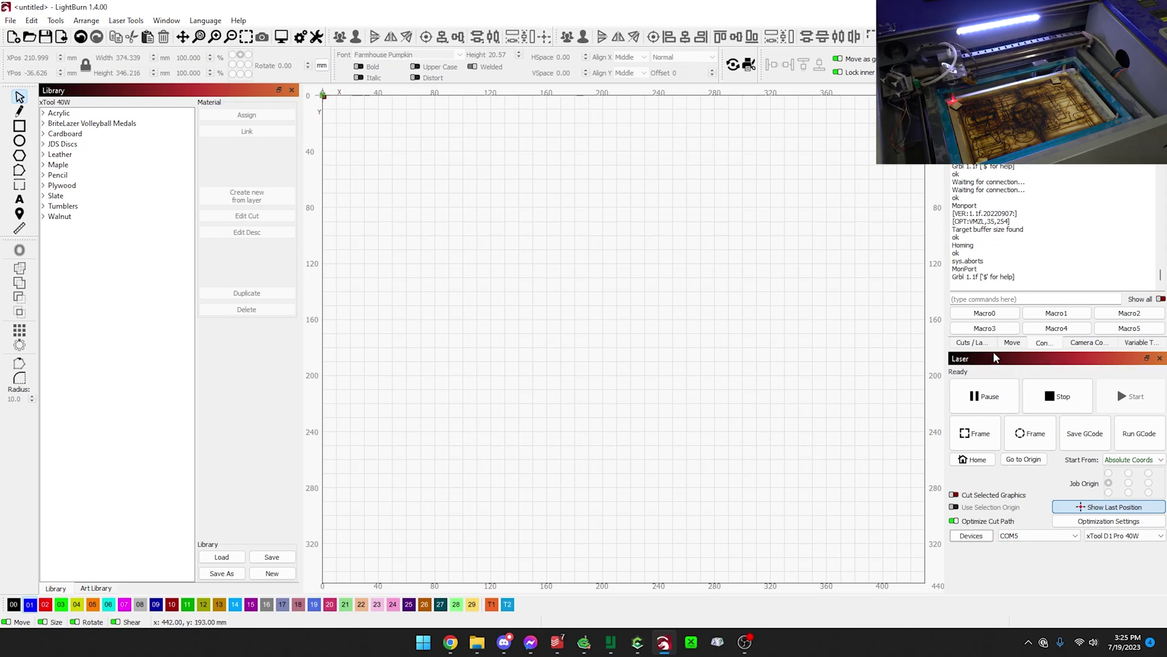
Keep xTool D1 Pro 40W selected in the laser profile dropdown
left_click(1124, 535)
left_click(1124, 550)
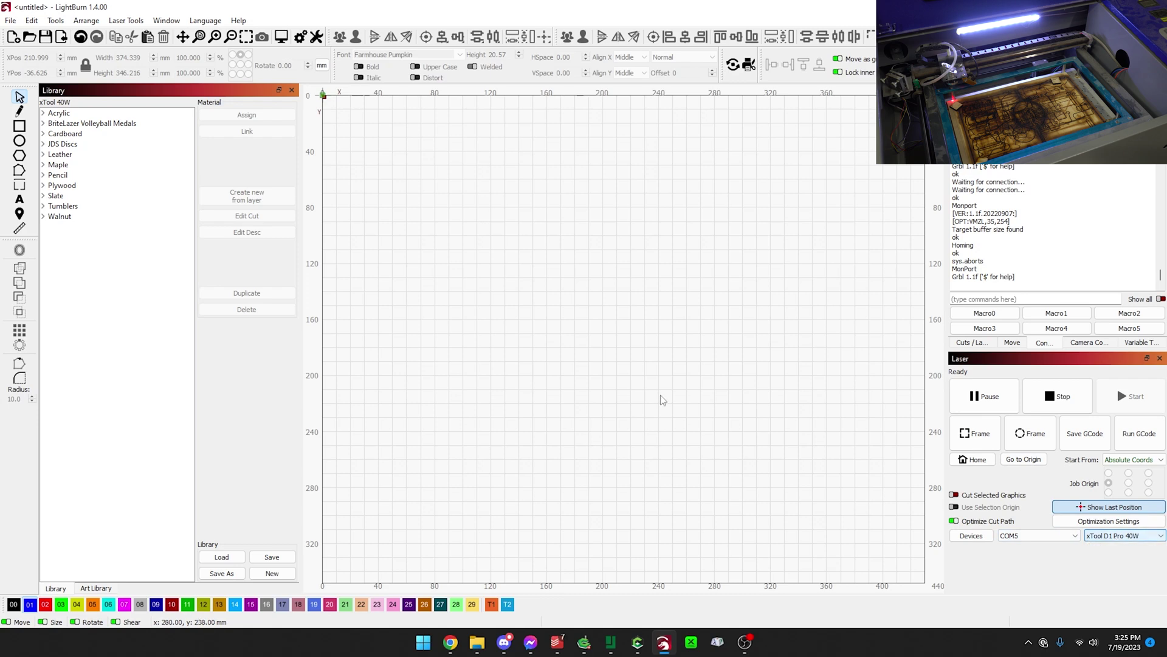
scroll(632, 374, "down", 2)
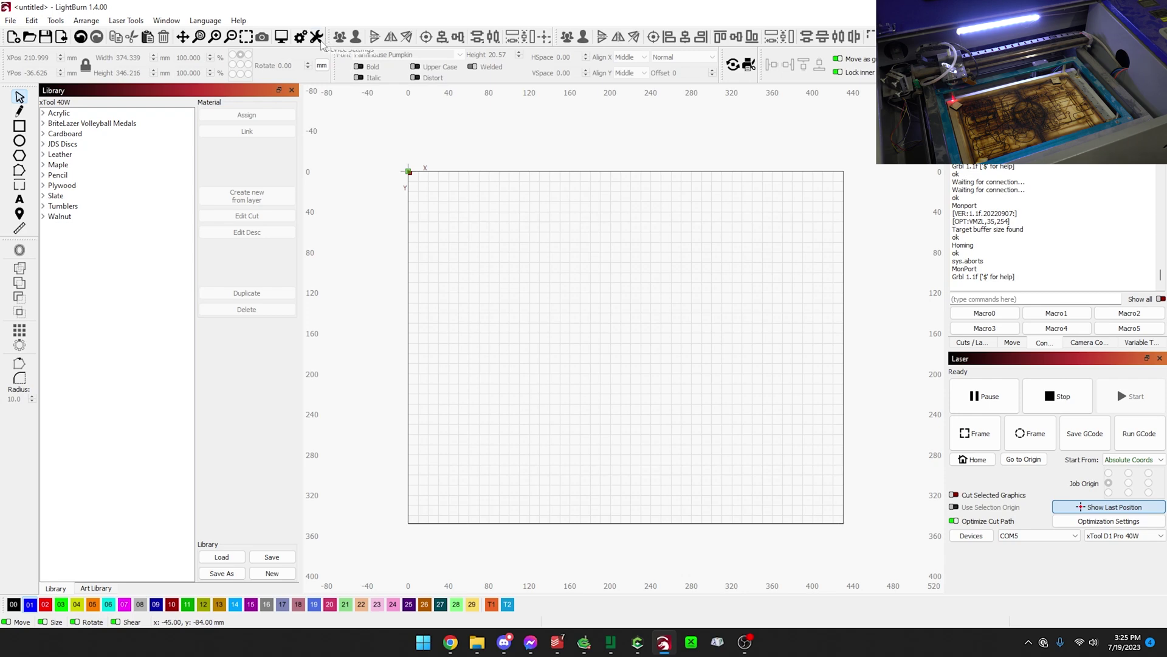
Check Device Settings, then choose Monport K40 Lightburn from the Laser panel profile dropdown
left_click(317, 37)
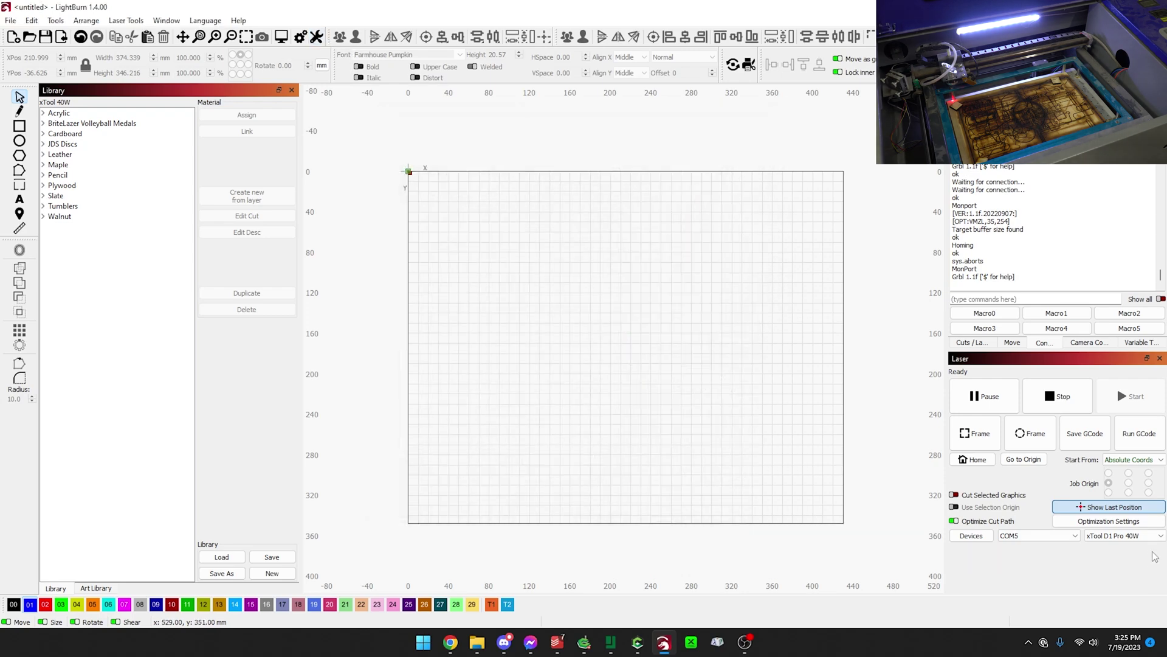
left_click(1124, 535)
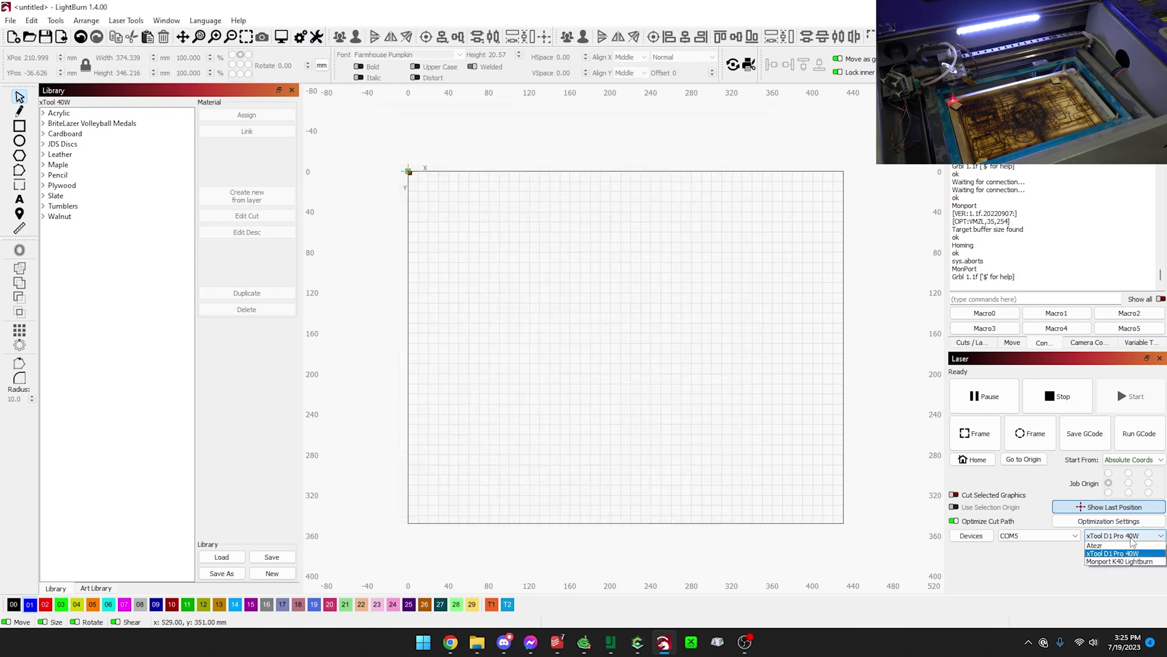
left_click(1128, 563)
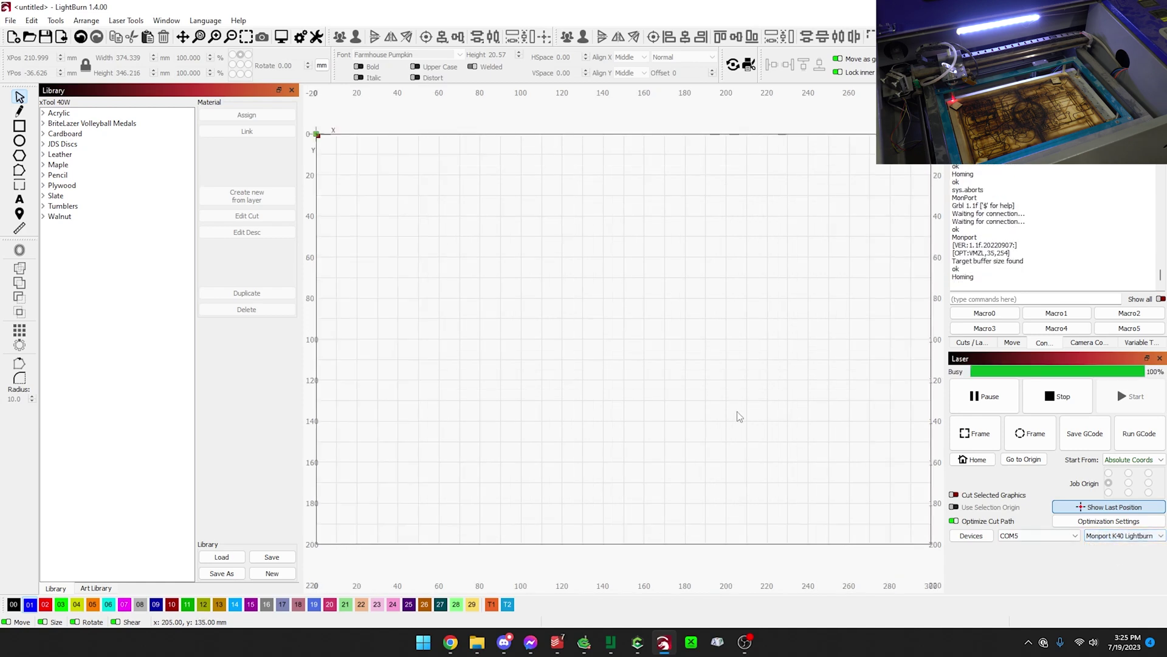
left_click(1123, 535)
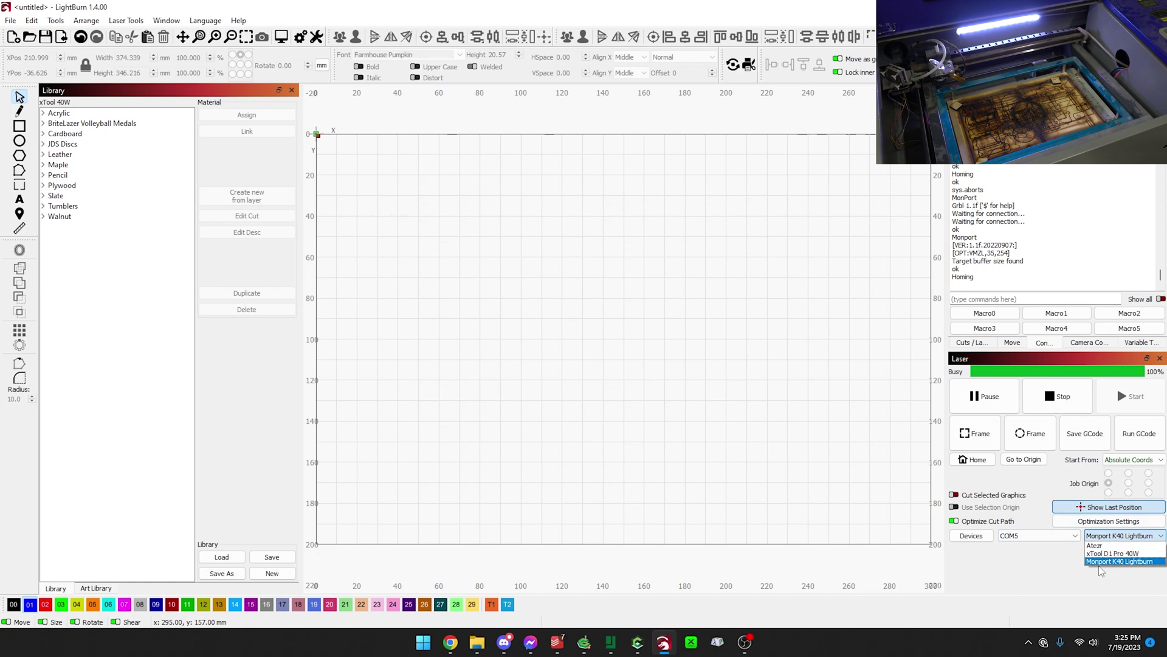
left_click(1117, 561)
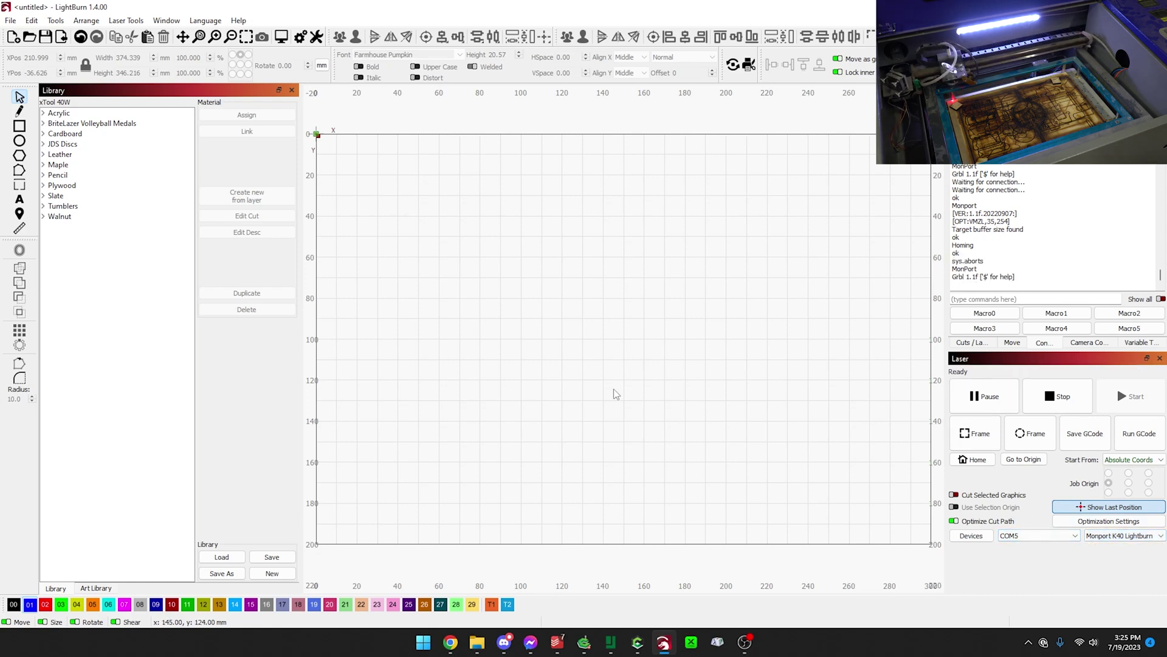
scroll(615, 394, "down", 2)
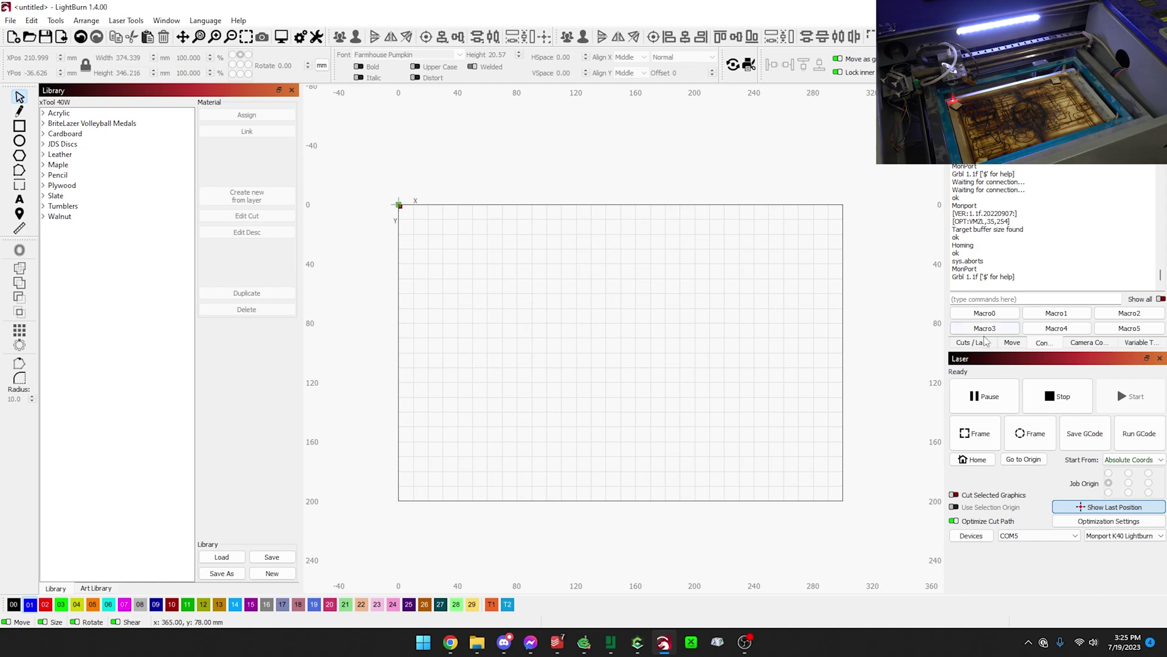
left_click(1013, 343)
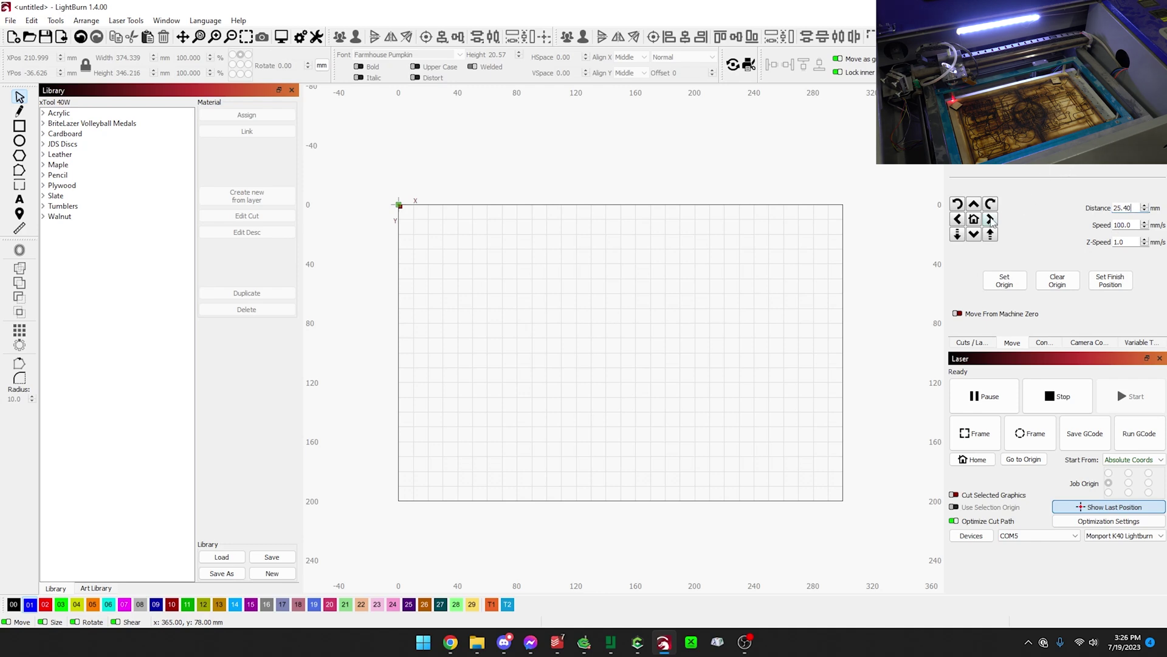
Jog the laser head in 25.4 mm steps right and down the bed, then home it
left_click(991, 219)
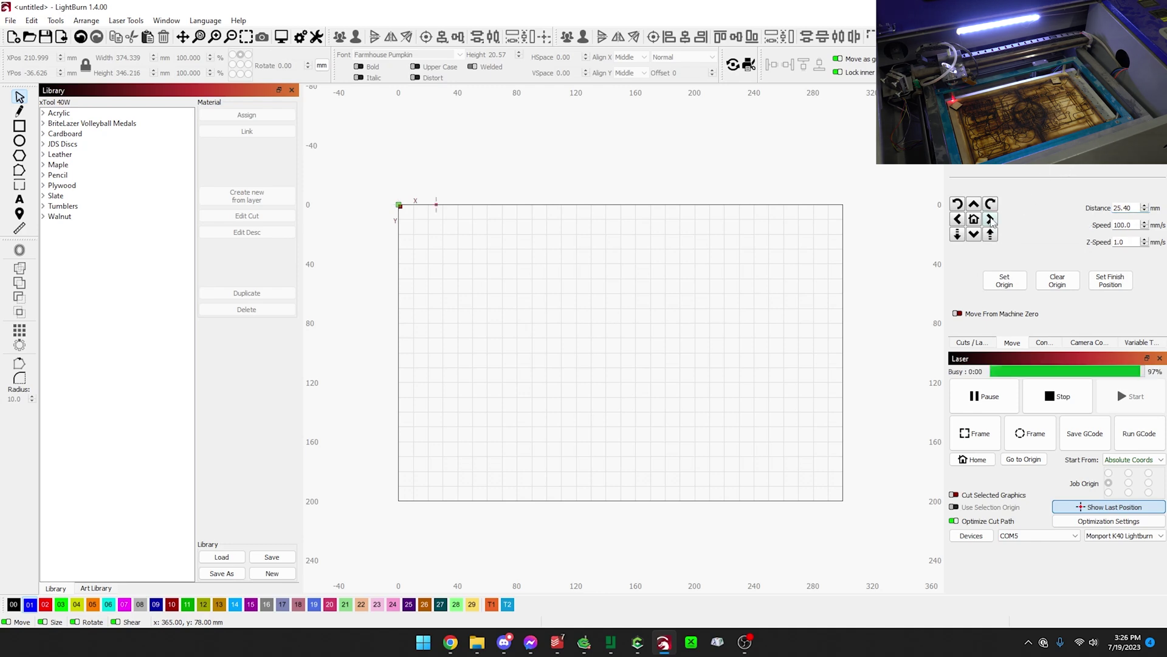
left_click(990, 220)
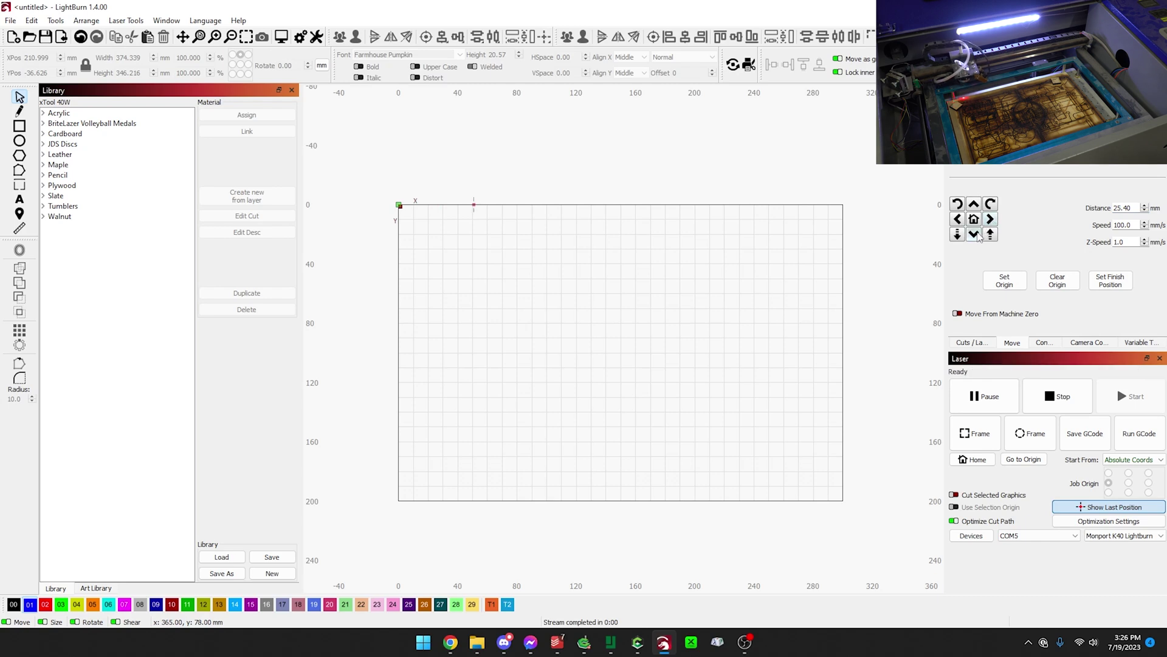
left_click(977, 235)
left_click(977, 235)
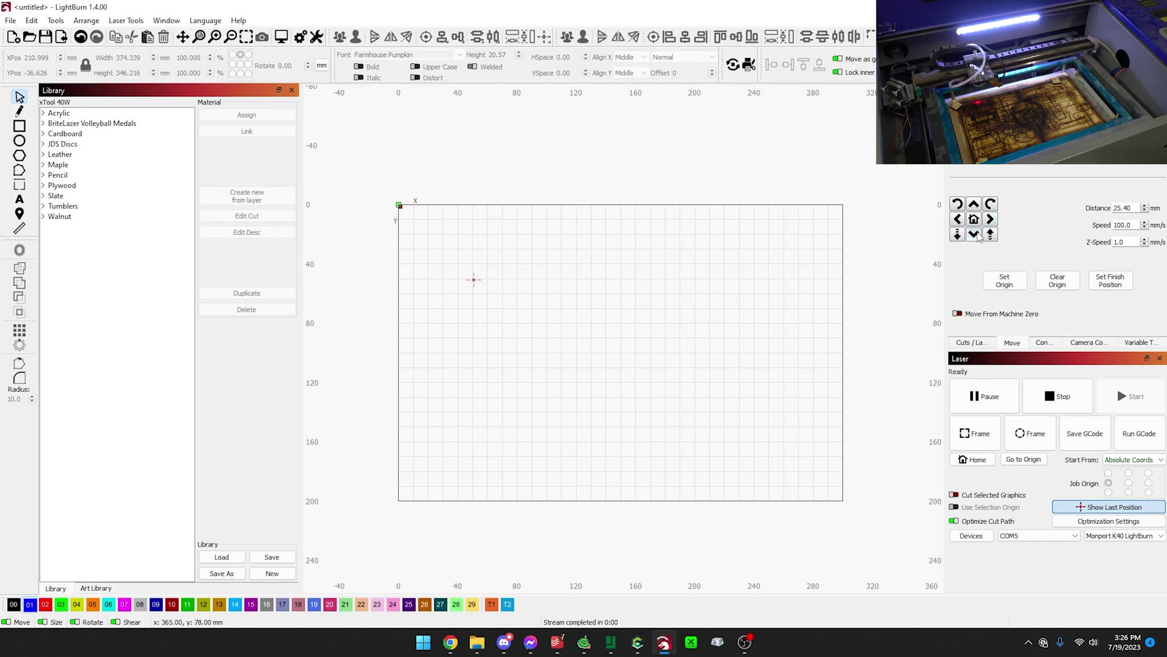
left_click(977, 235)
left_click(974, 207)
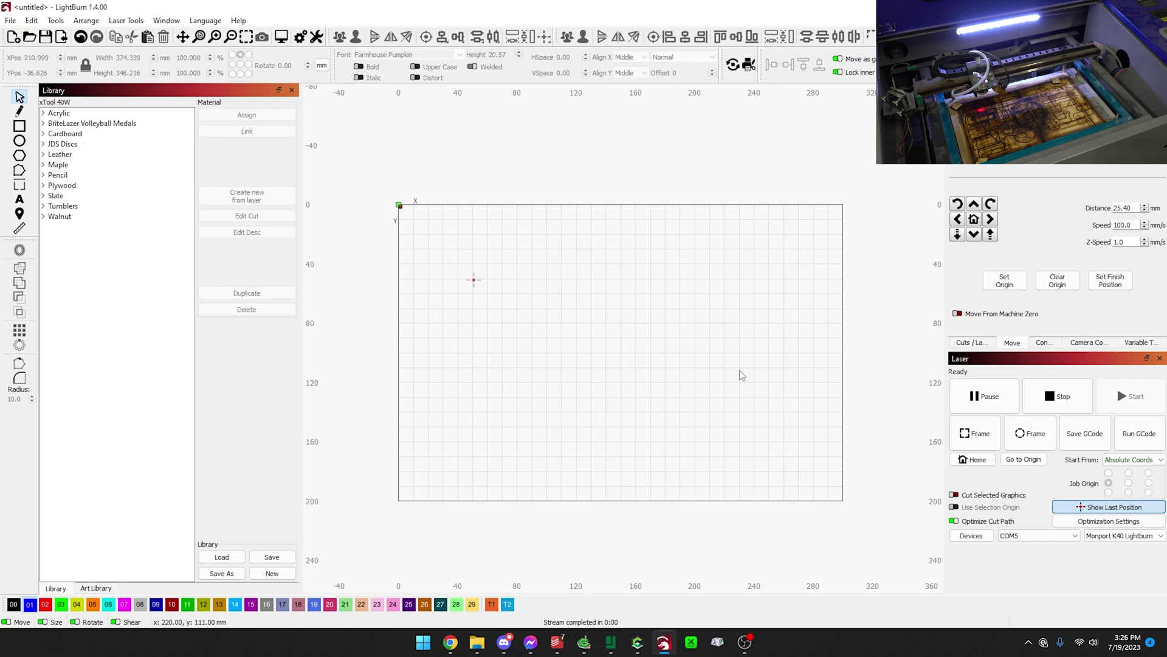
left_click(973, 459)
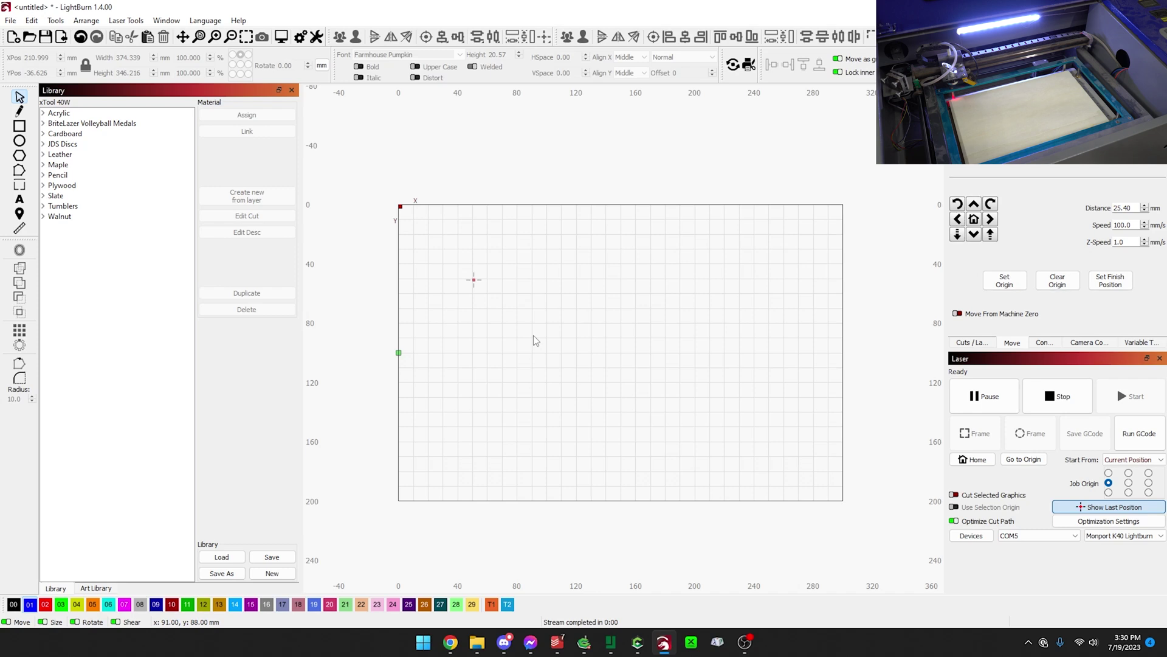
Leave Start From set to Current Position after briefly trying Absolute Coords
left_click(1129, 460)
left_click(1131, 463)
left_click(1131, 460)
left_click(1128, 485)
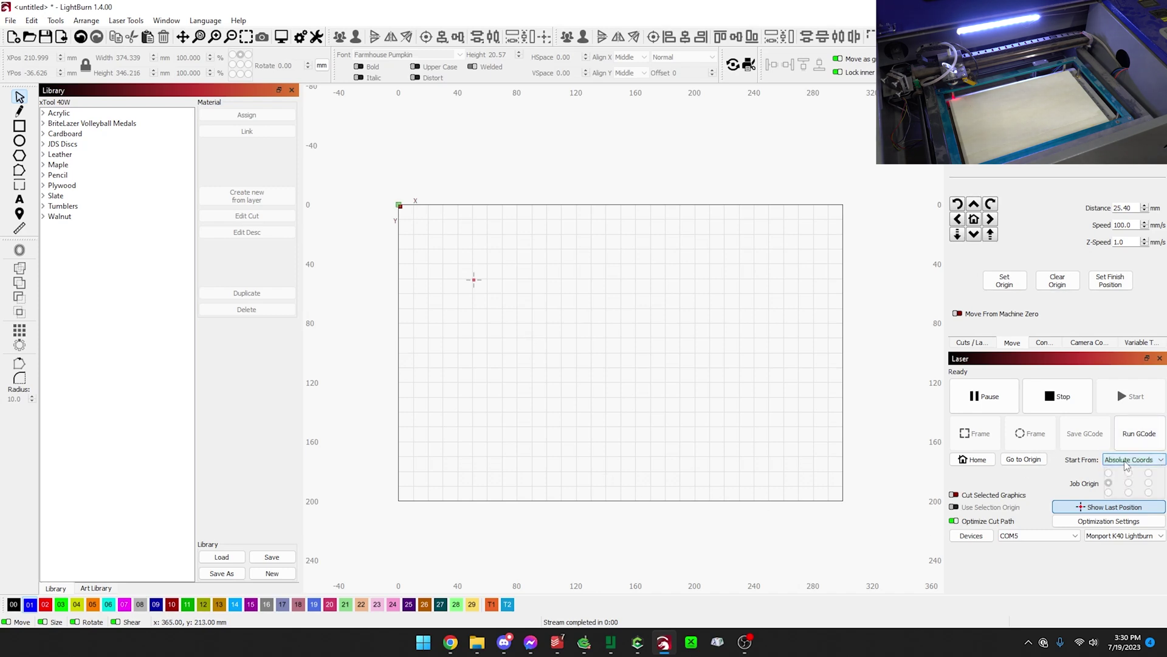
left_click(1130, 460)
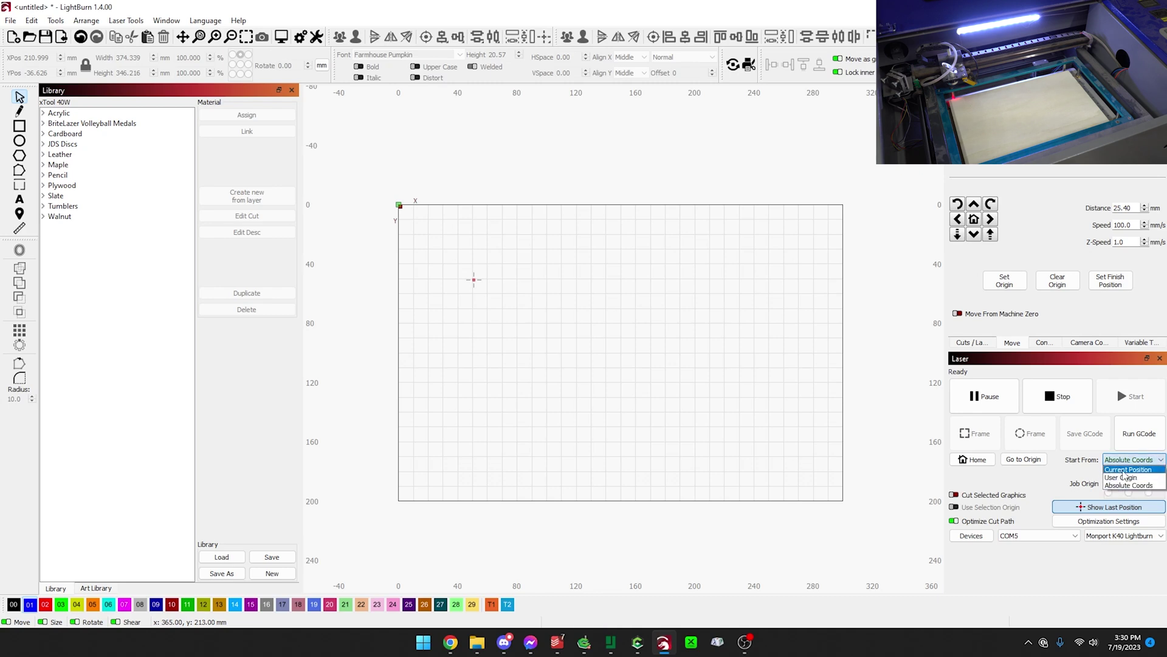
left_click(1125, 471)
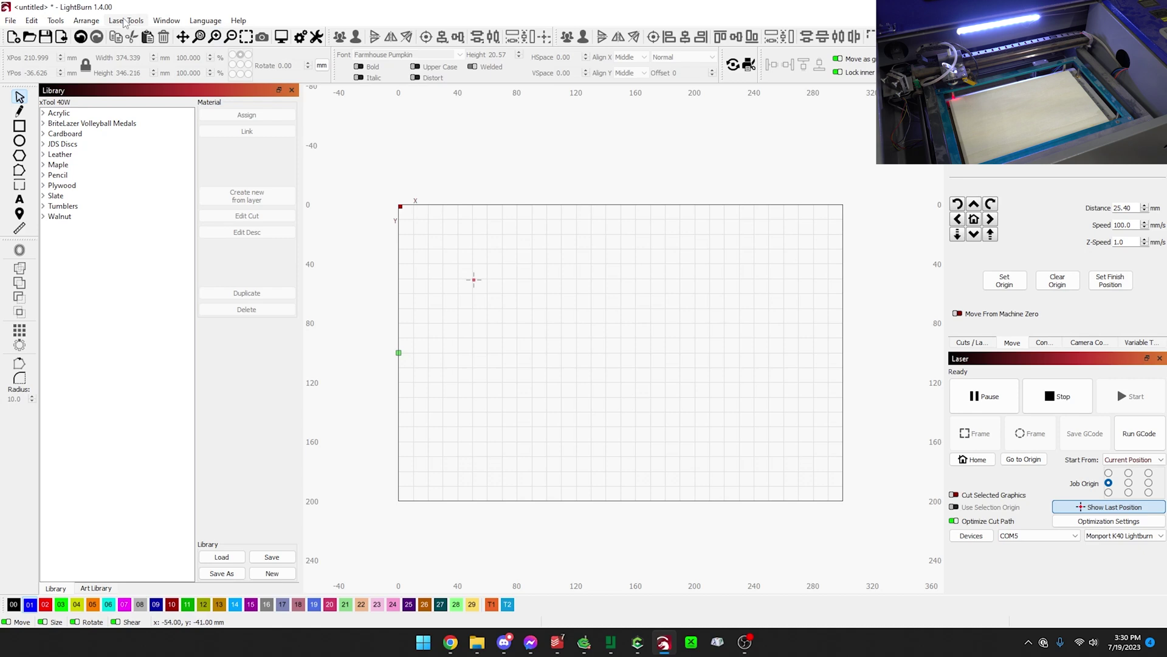
Jog the laser head down and right over the wood, then open Laser Tools
left_click(981, 236)
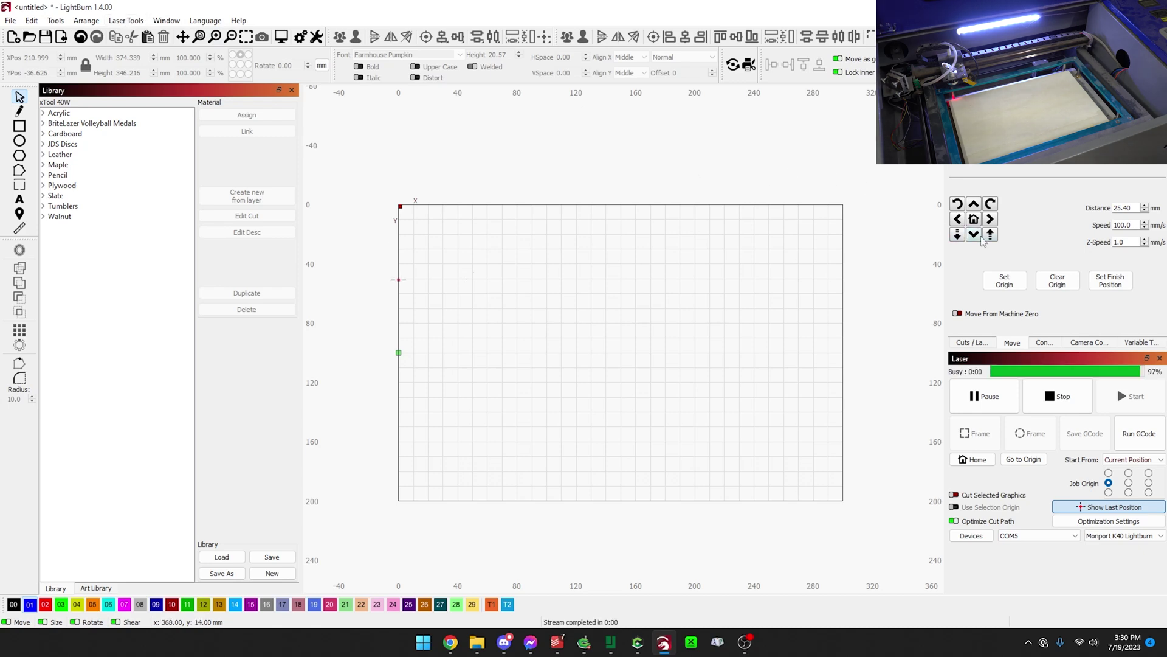
left_click(989, 220)
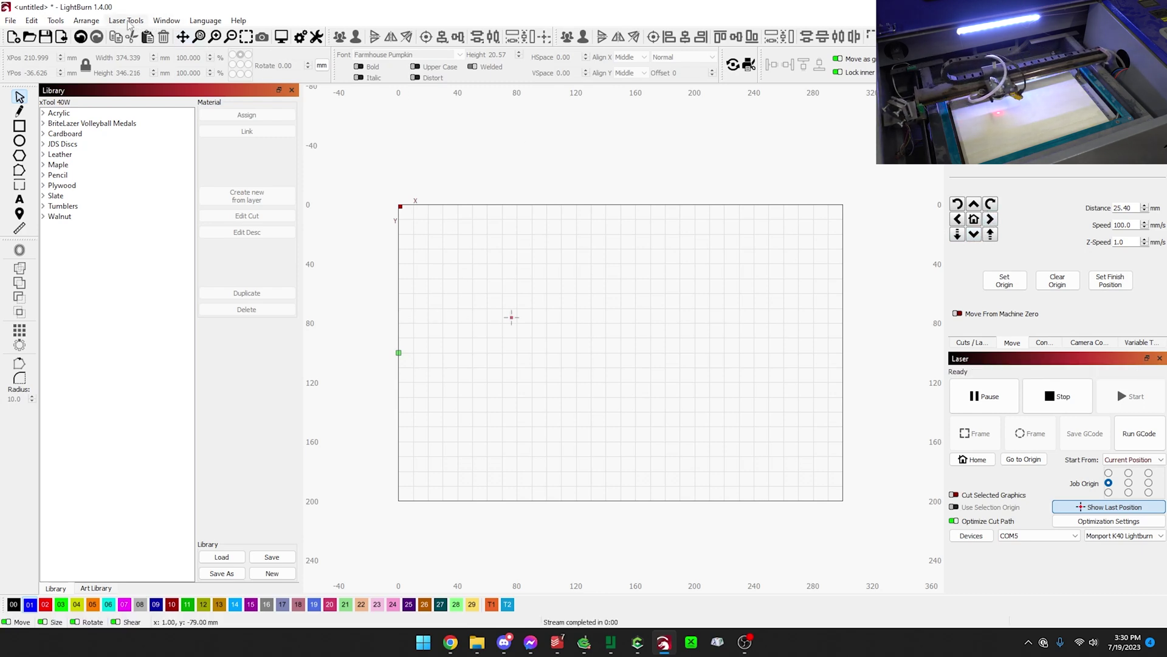
left_click(126, 20)
In the Material Test generator, set 5 speed rows with a 100 mm/s minimum
left_click(152, 132)
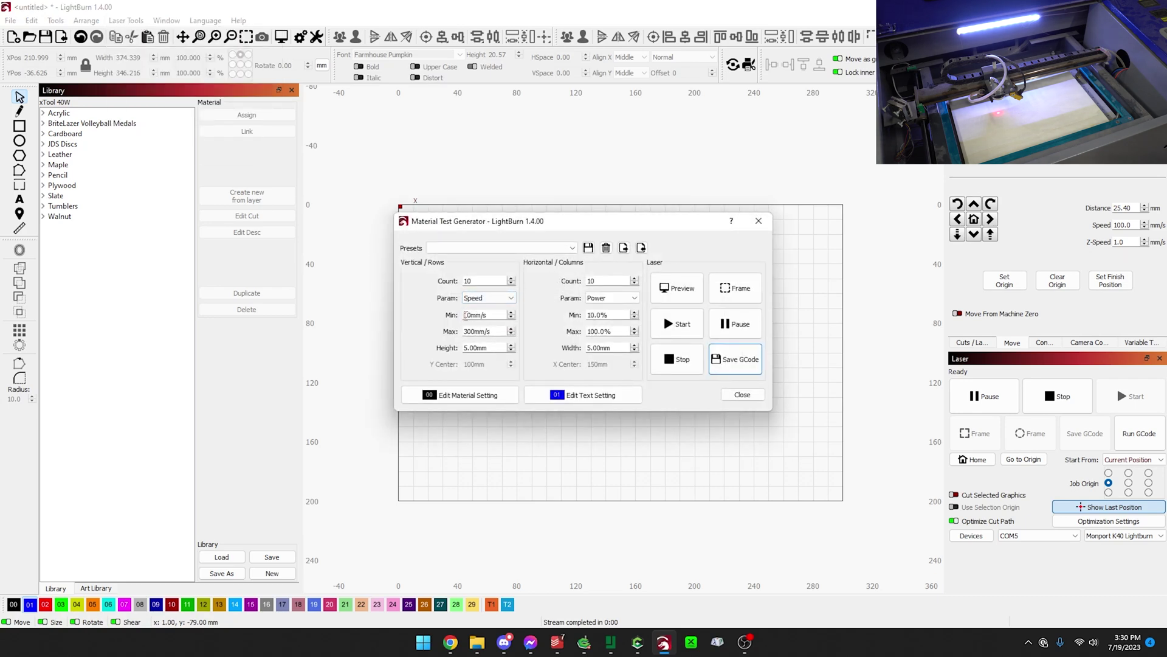
double_click(472, 315)
key("End")
key("Delete")
key("Delete")
type("100")
key("Tab")
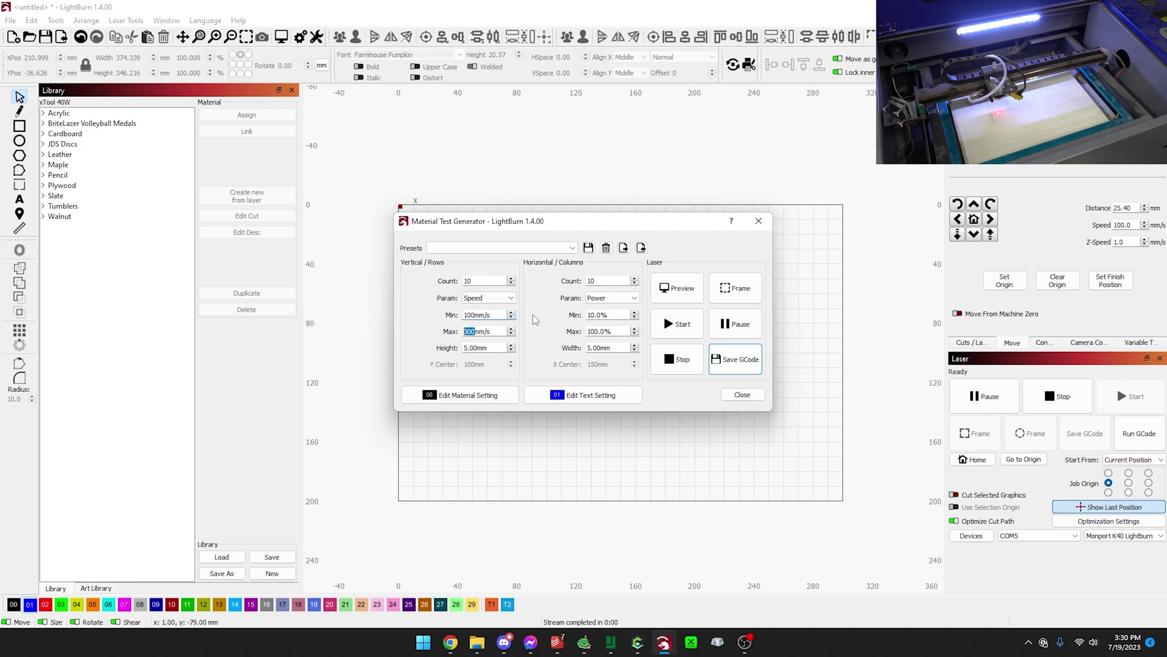
double_click(477, 281)
type("5")
Set the label text to Fill mode at 150 mm/s with overscanning on
left_click(587, 396)
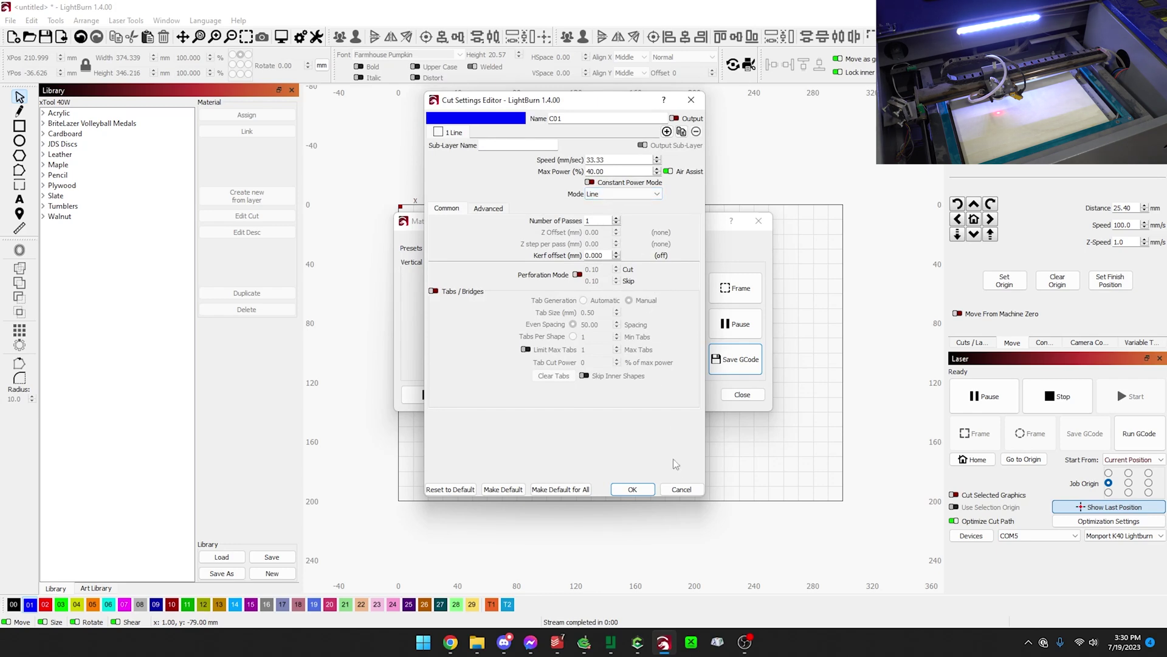
left_click(681, 489)
left_click(586, 394)
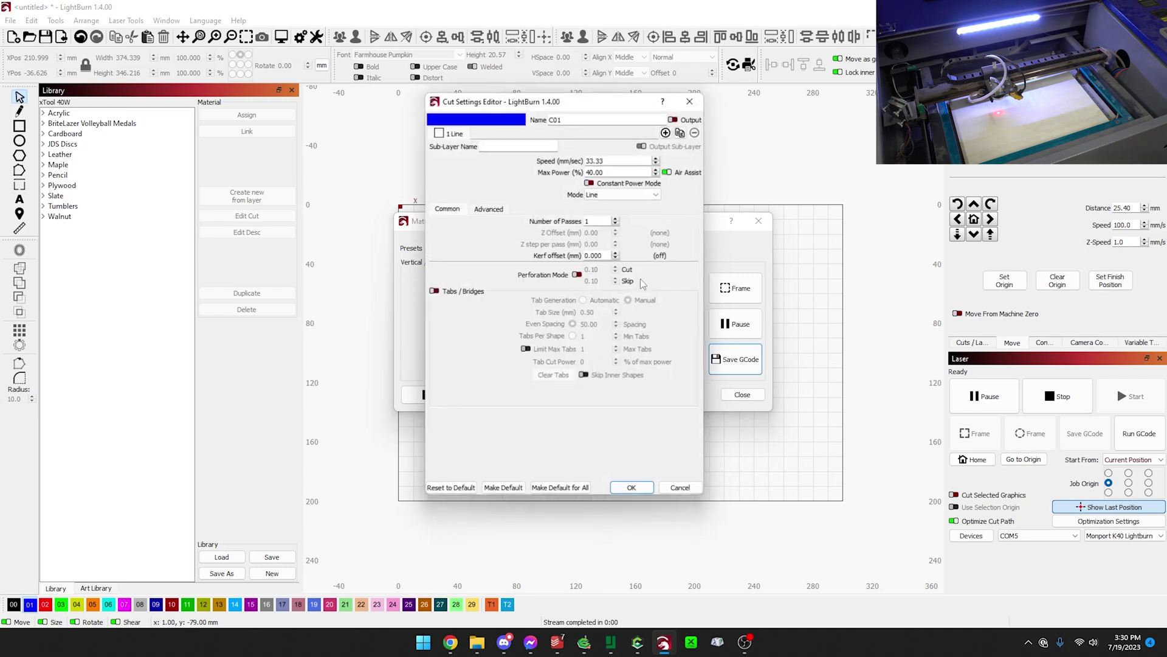
left_click(622, 194)
left_click(620, 206)
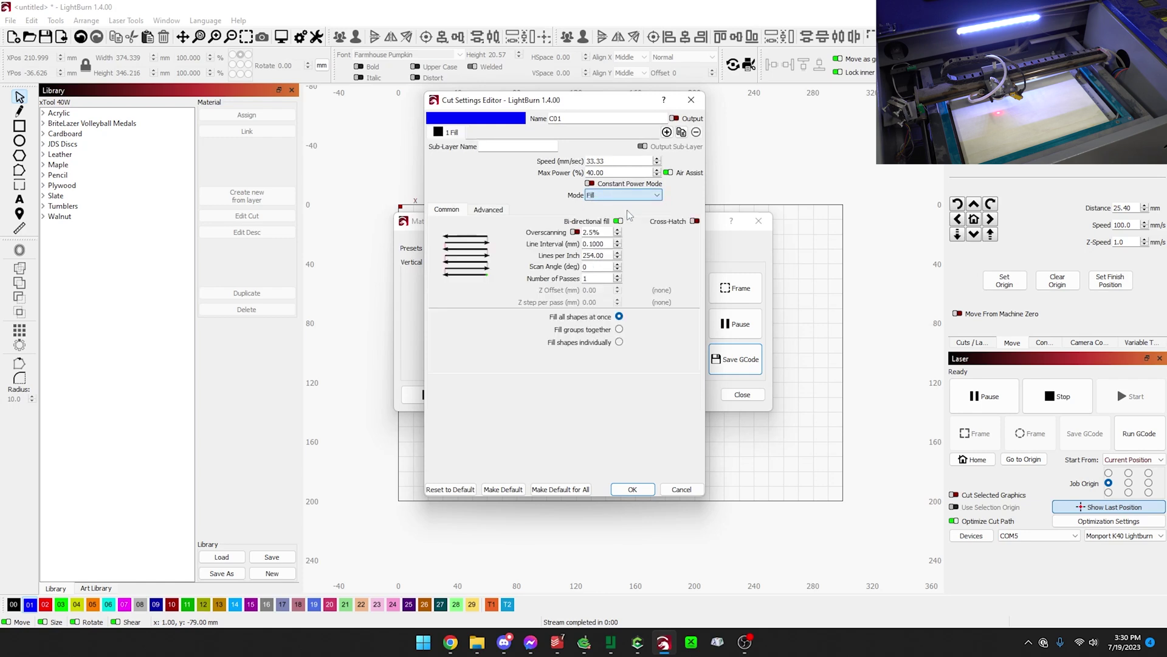
left_click(575, 232)
double_click(597, 160)
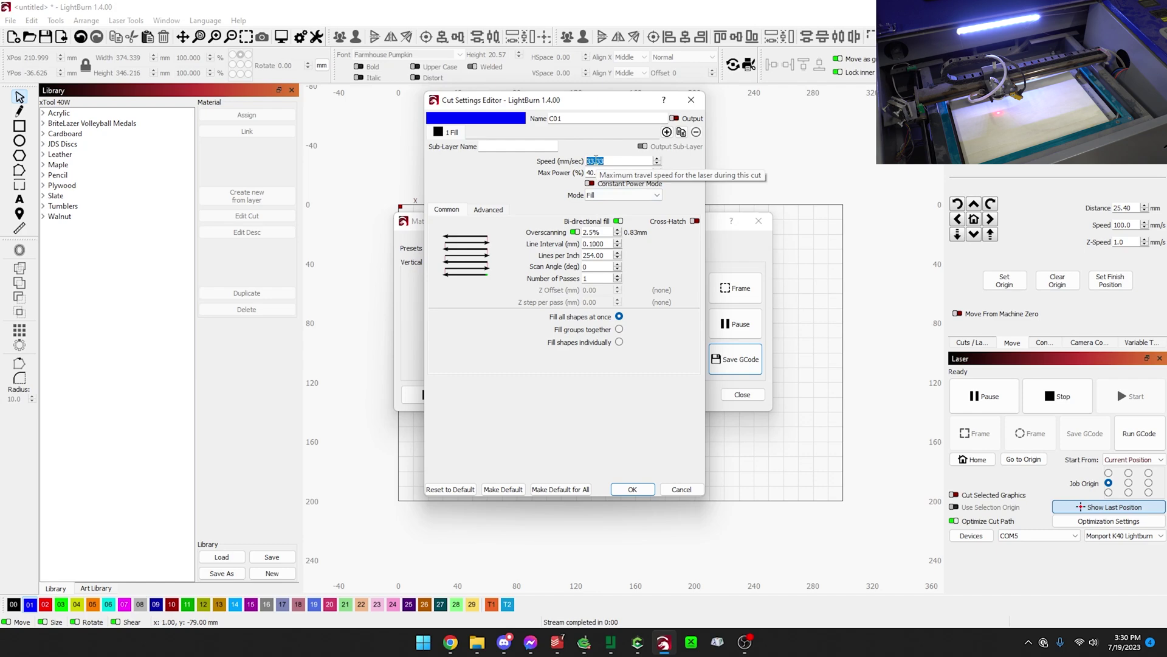
type("150")
key("Tab")
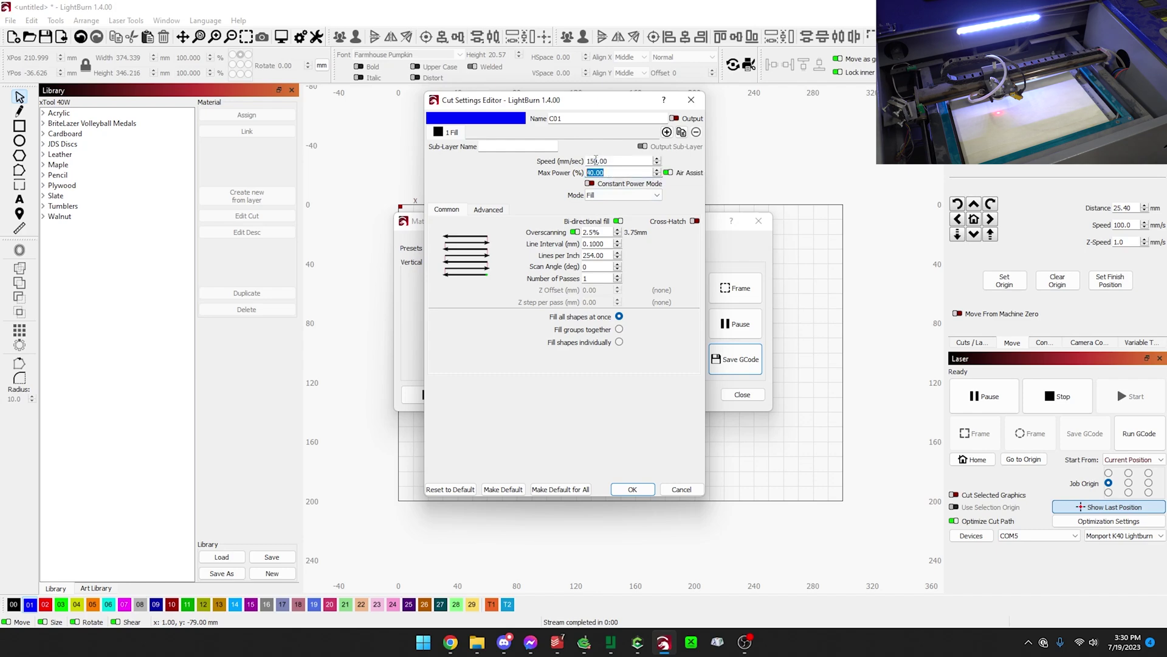
left_click(640, 493)
Enable overscanning for the grid squares and set their line interval to 0.08 mm
left_click(462, 395)
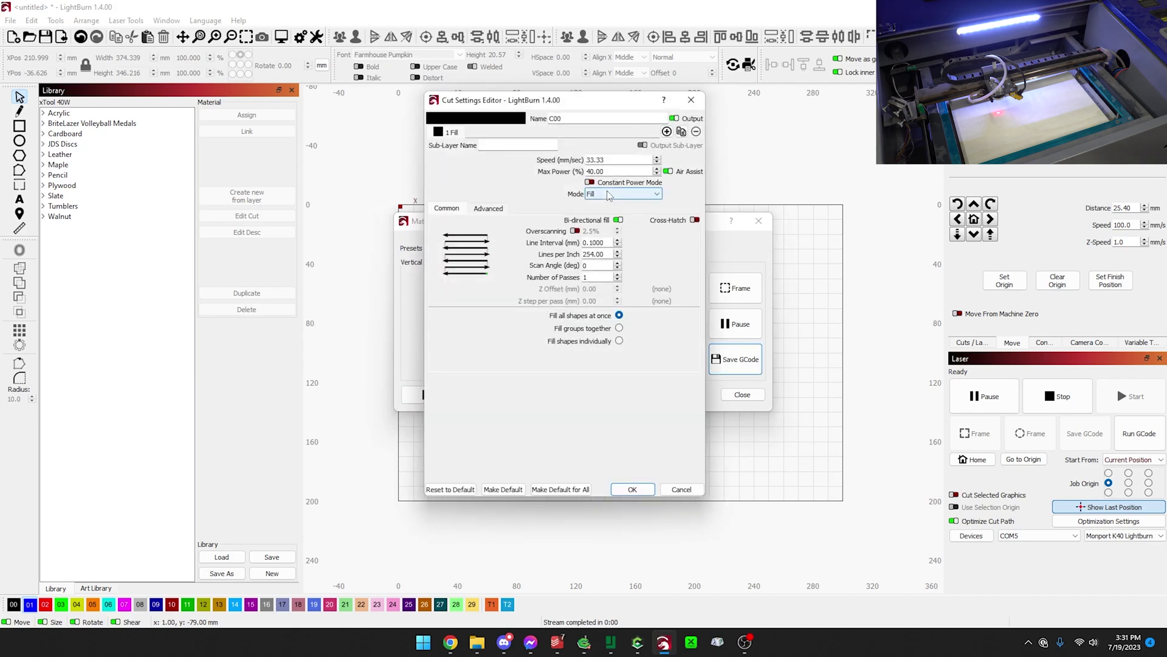
left_click(575, 231)
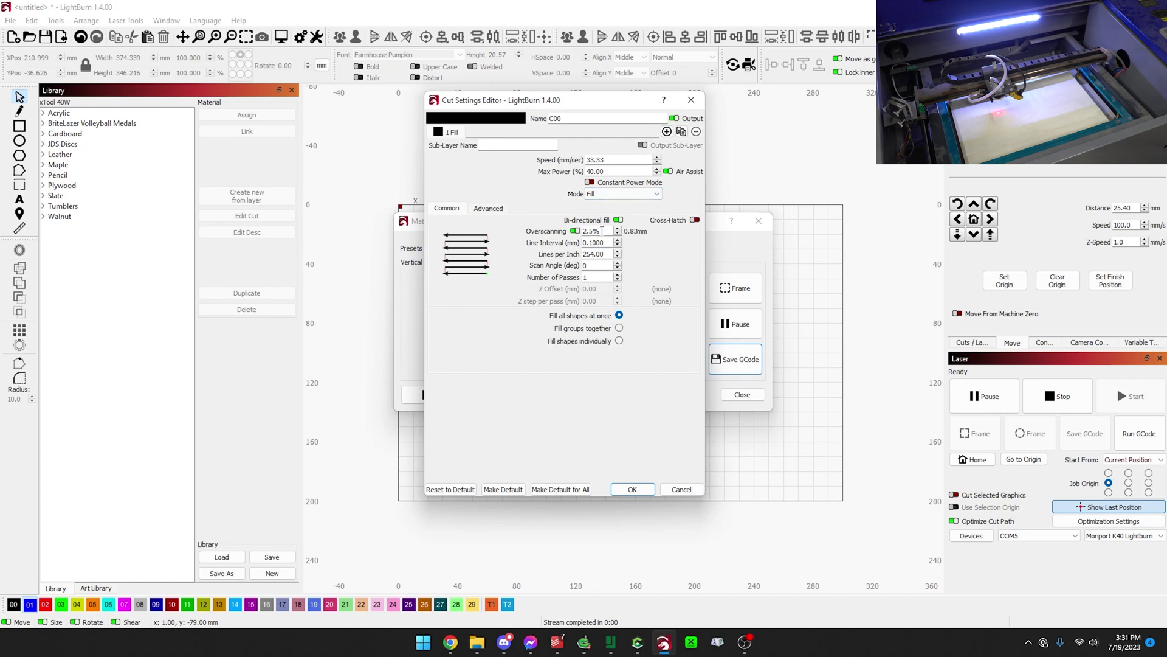
left_click(617, 244)
left_click(617, 245)
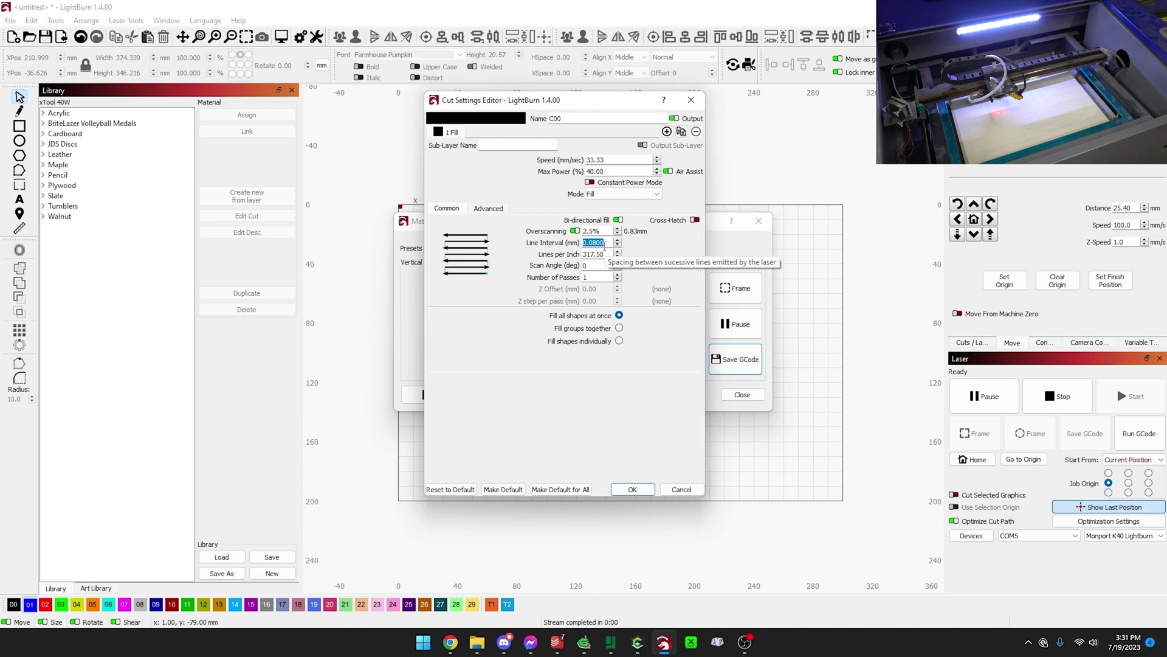
left_click(632, 489)
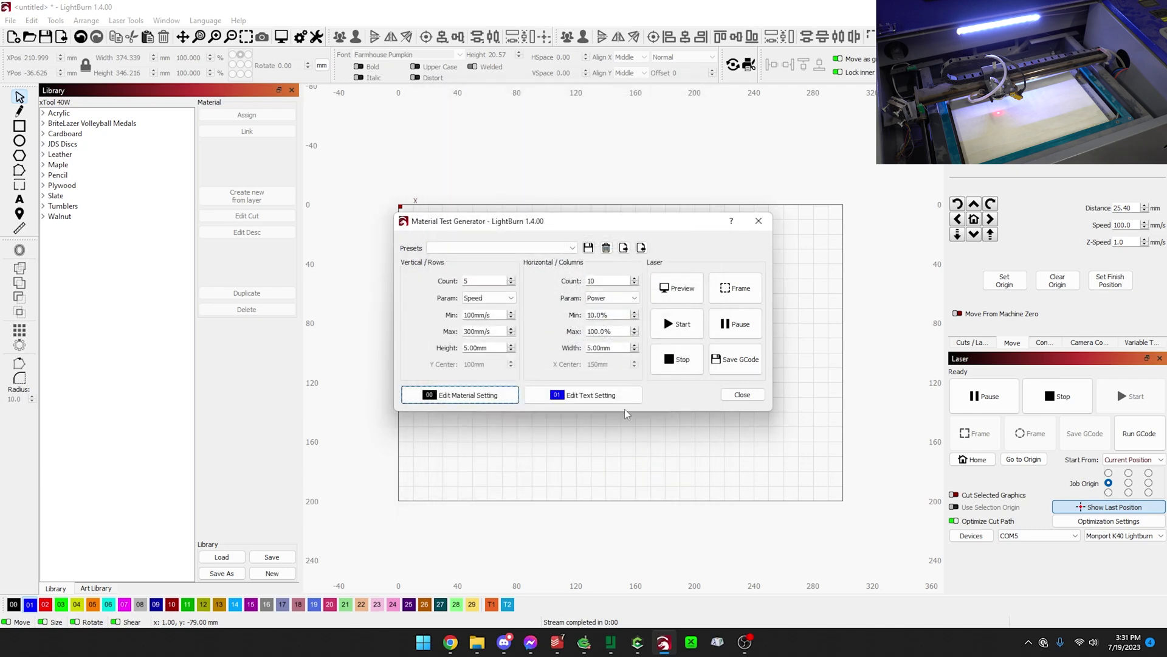
Give the label text a 0.08 mm line interval and preview the grid
left_click(621, 397)
left_click(617, 245)
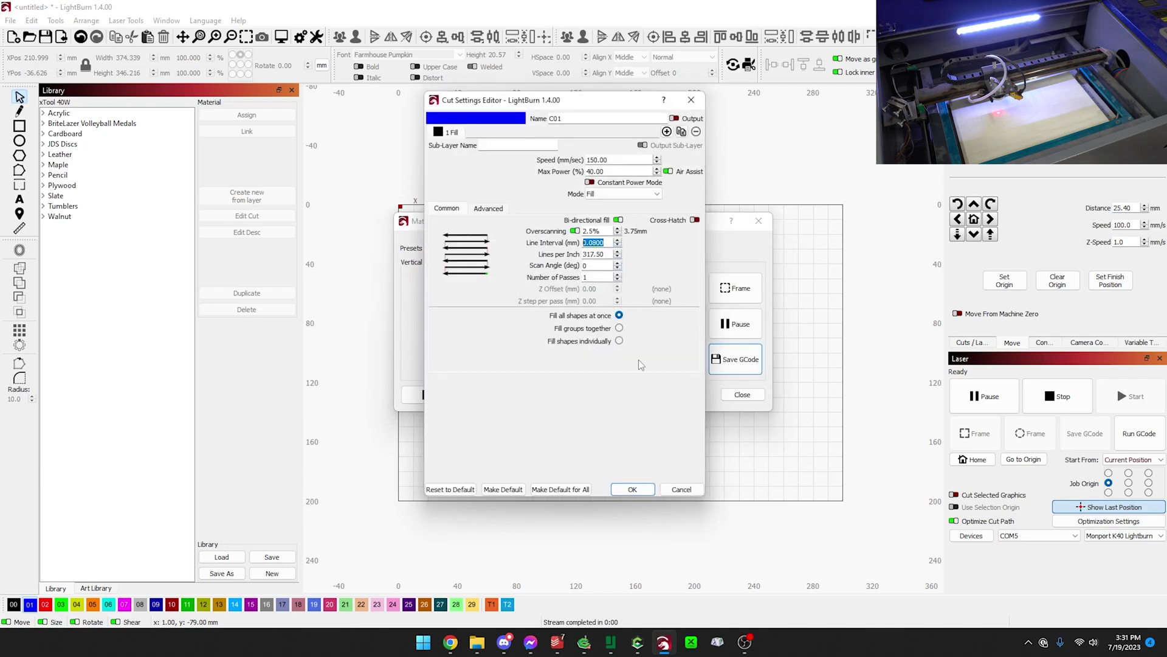
left_click(632, 488)
left_click(676, 291)
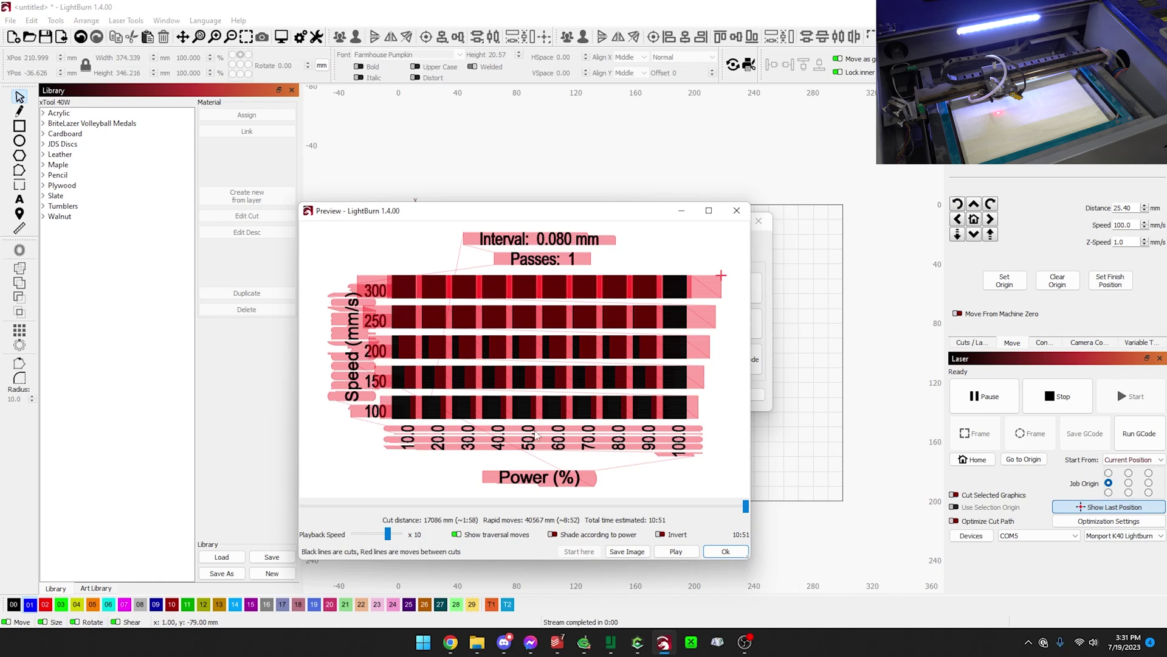
left_click(724, 551)
Raise the minimum power to 20% across 9 columns and preview the updated grid
left_click(589, 315)
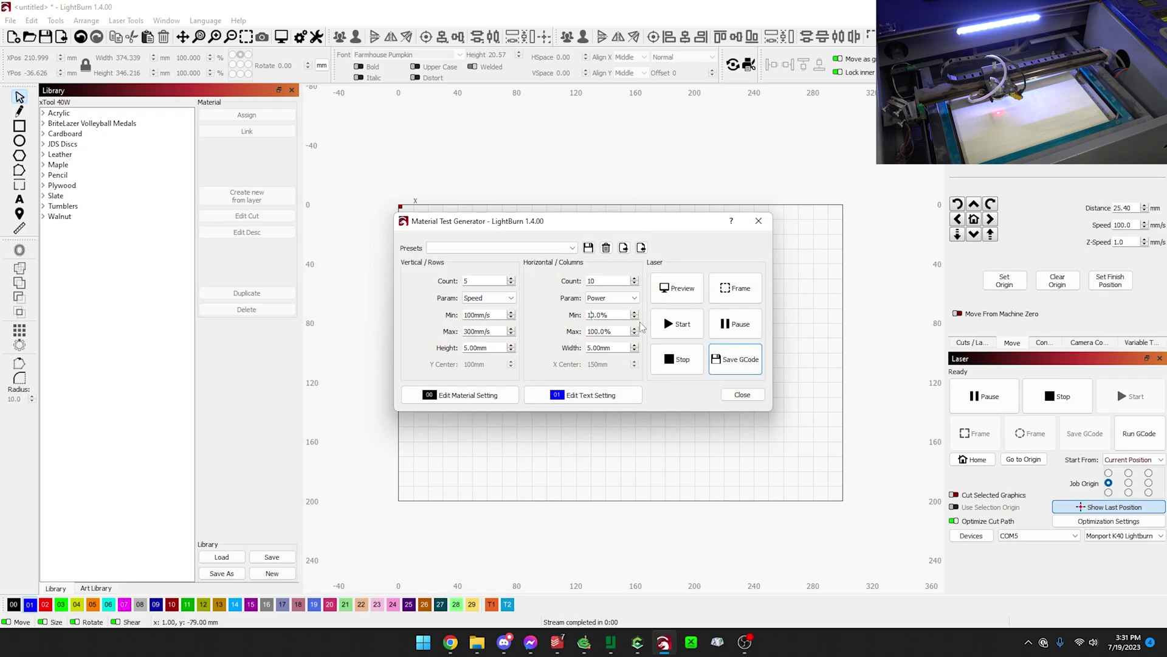
key("BackSpace")
type("2")
left_click(692, 290)
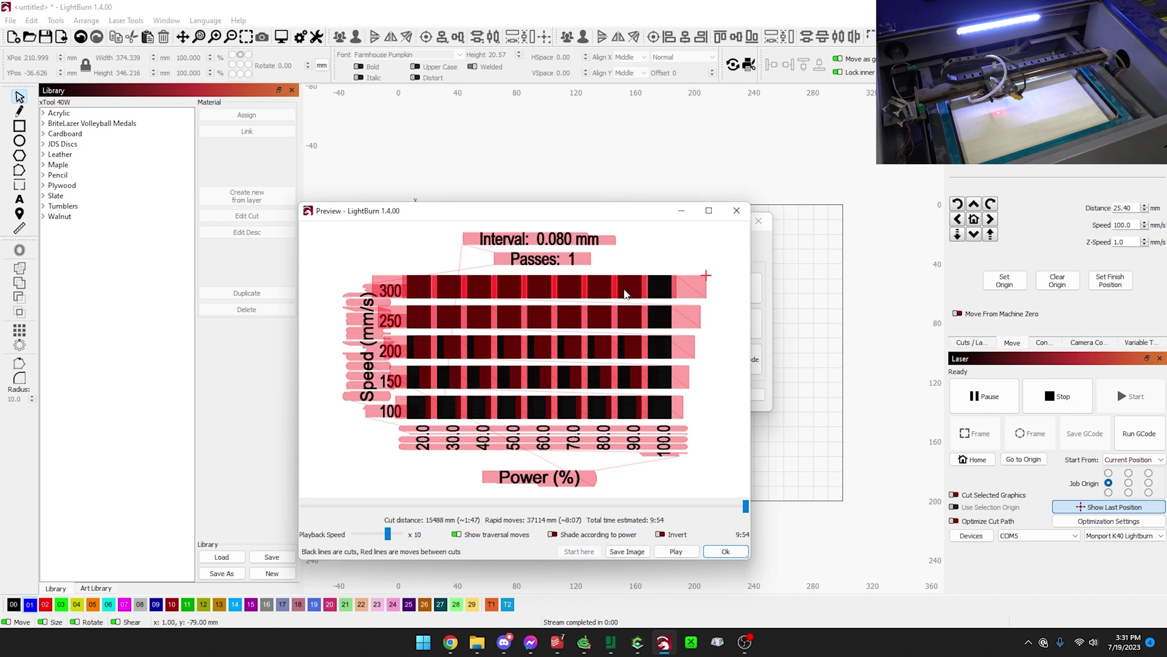
left_click(720, 554)
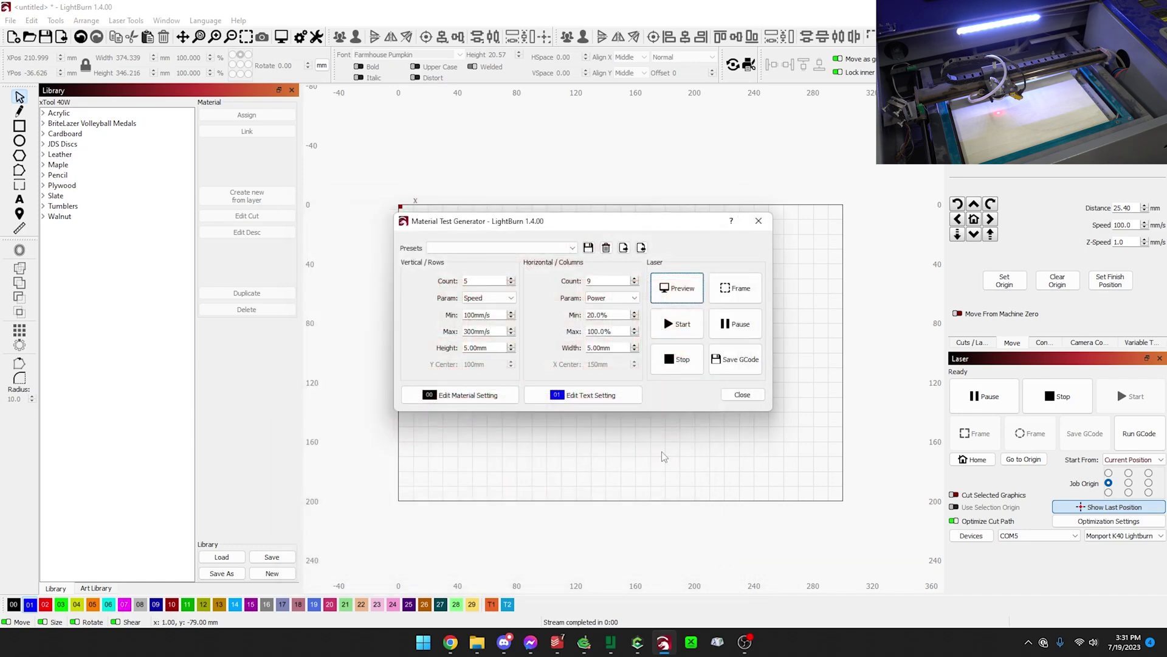
Run Frame so the laser head traces the test grid boundary over the scrap wood
left_click(744, 293)
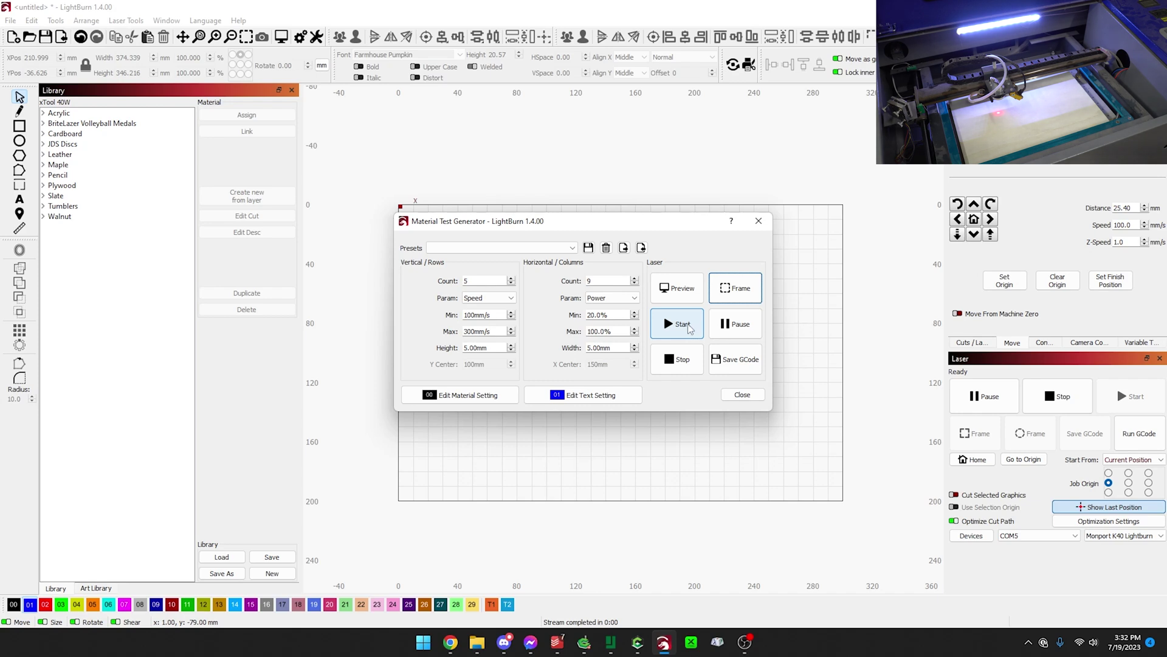
Start the 5 × 9 material test job (100–300 mm/s, 20–100% power)
left_click(687, 323)
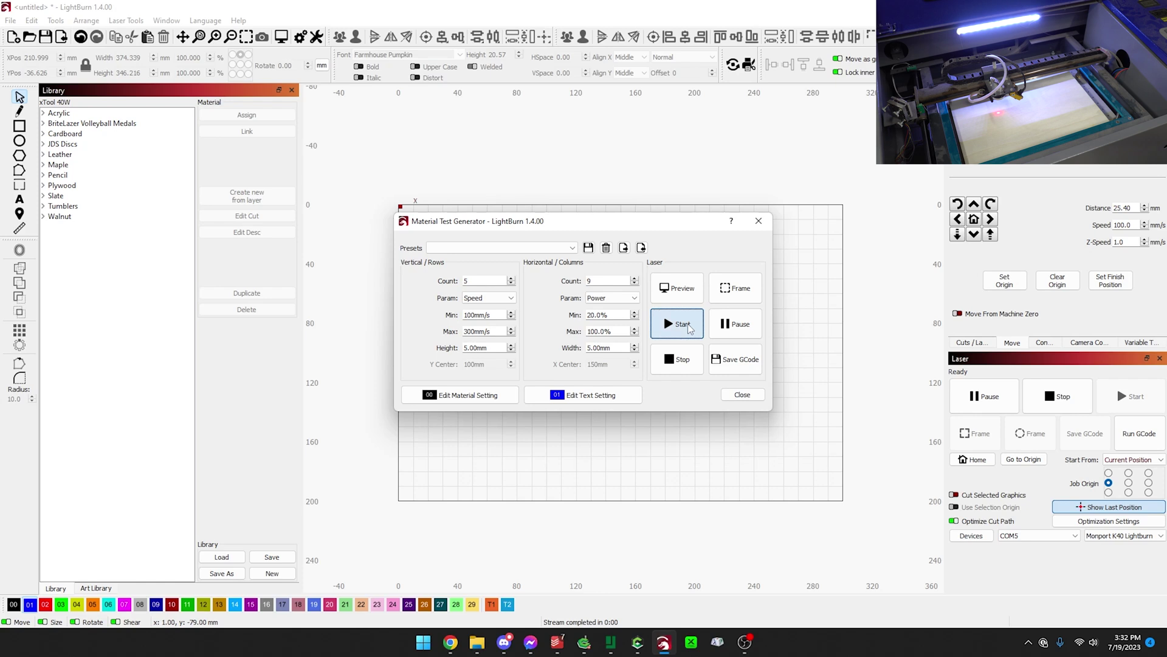